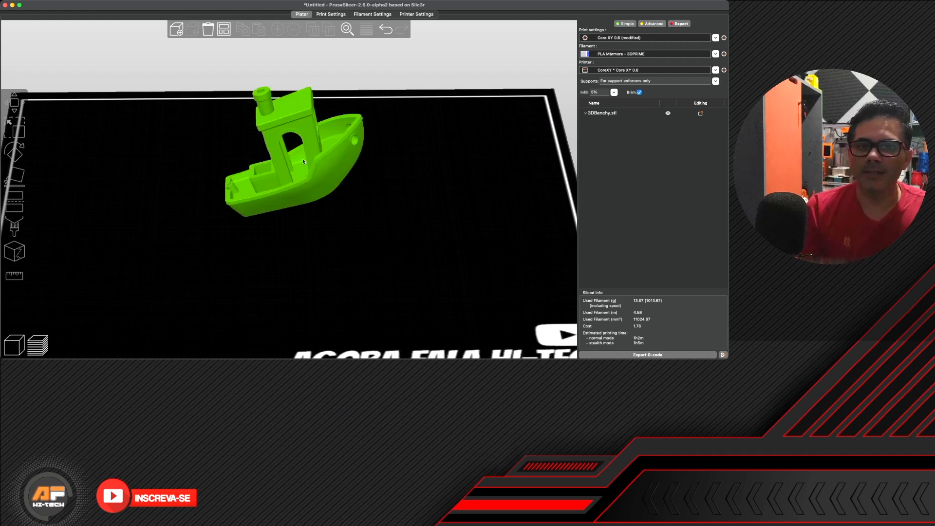
Start a cut on the 3DBenchy model, lower the cutting plane to Z 17.27 and tilt it slightly
left_click(273, 132)
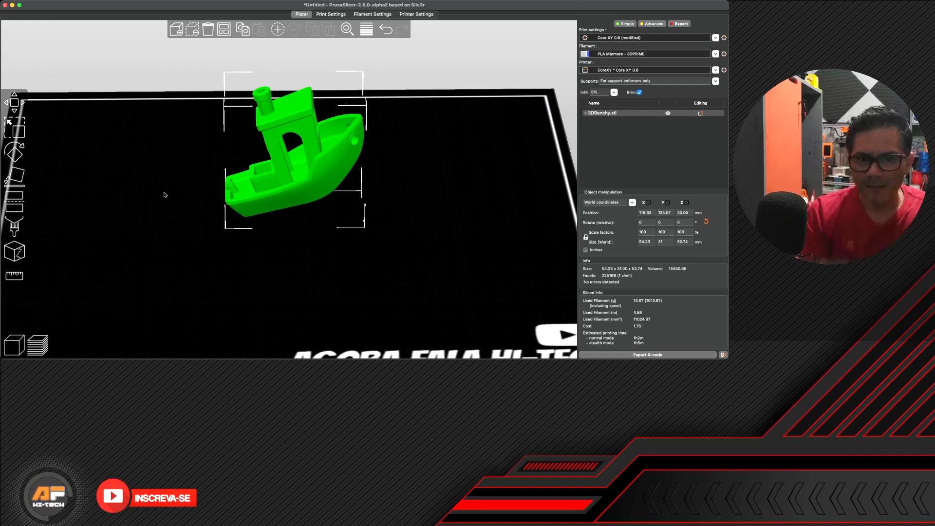
left_click(15, 207)
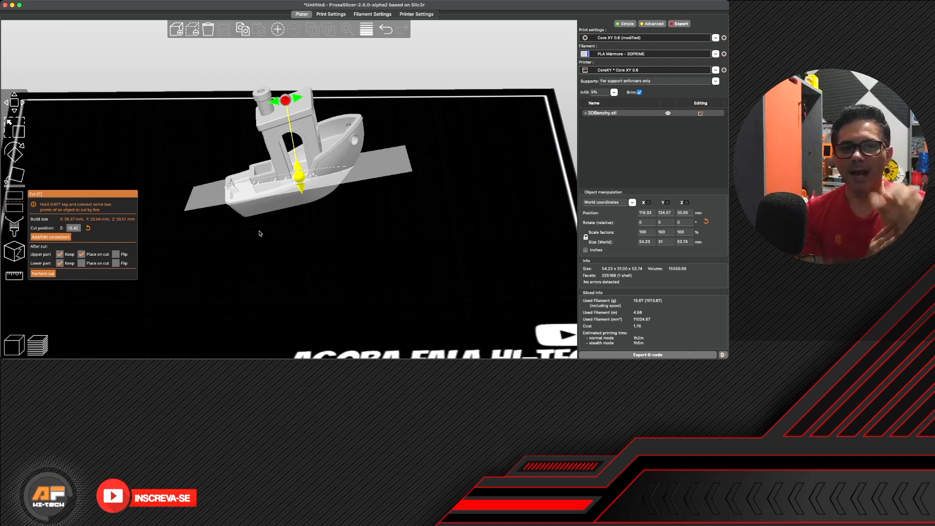
left_click_drag(265, 234, 283, 237)
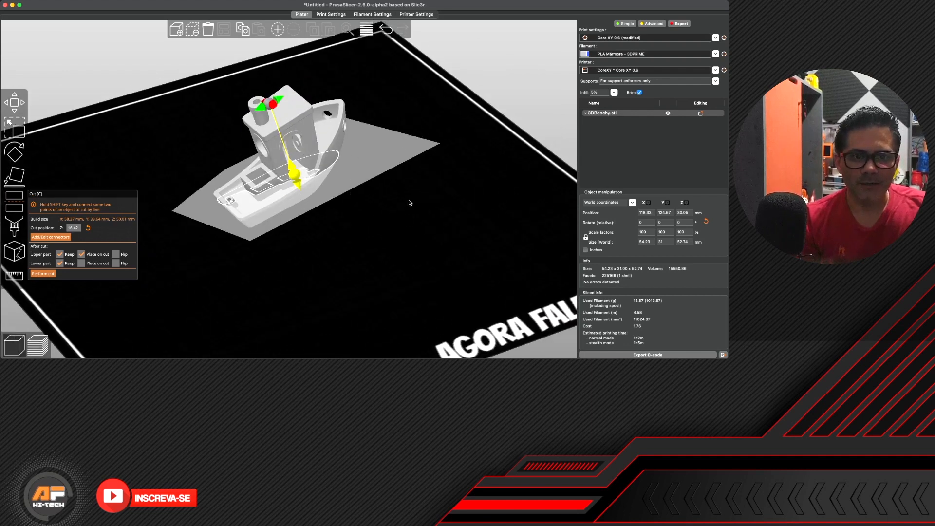
left_click_drag(409, 202, 389, 203)
mouse_move(300, 179)
left_mouse_down()
mouse_move(299, 190)
mouse_move(299, 174)
left_mouse_up()
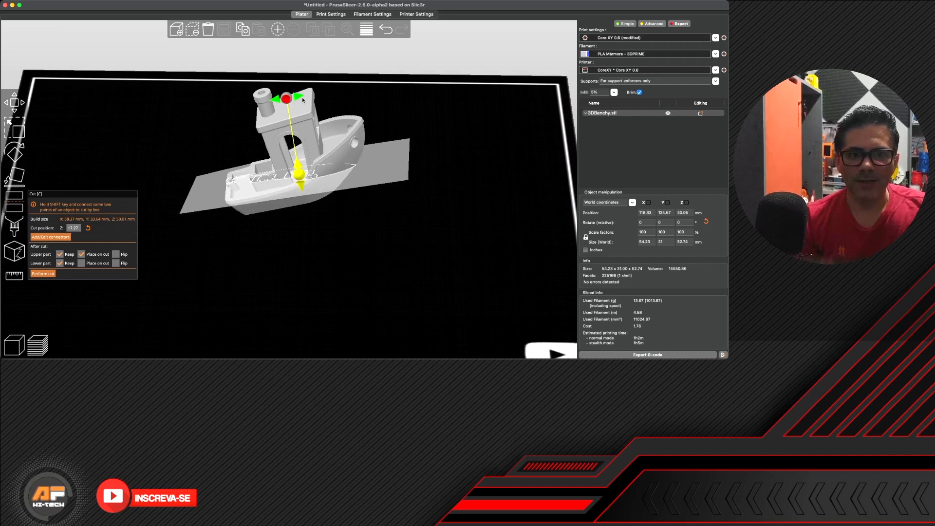
mouse_move(294, 97)
left_mouse_down()
mouse_move(272, 100)
mouse_move(313, 94)
mouse_move(350, 115)
mouse_move(282, 95)
mouse_move(282, 126)
mouse_move(286, 93)
left_mouse_up()
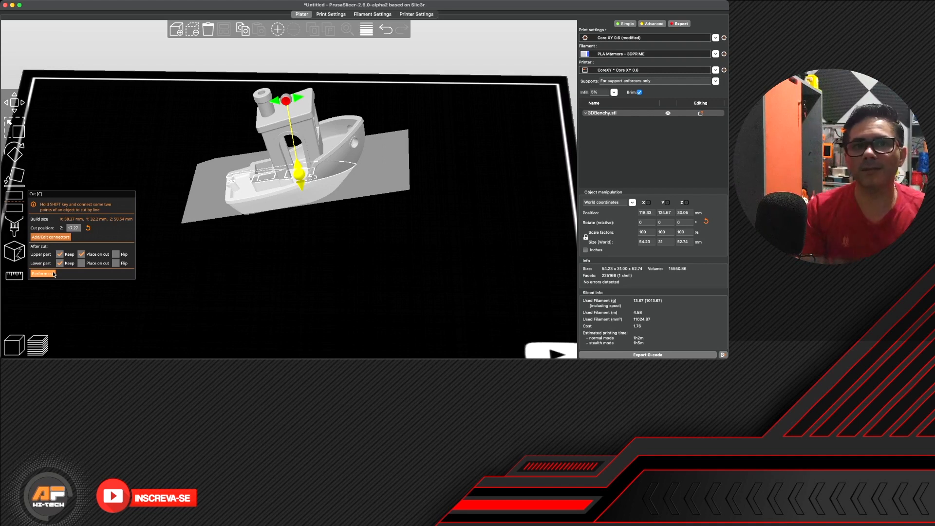
Set the cut connector type to Plug and confirm without placing any connectors
left_click(51, 237)
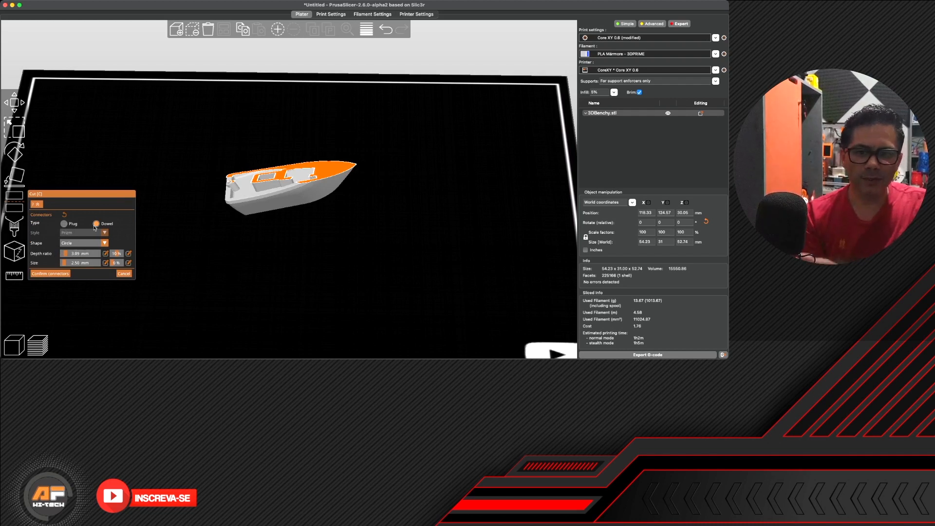
left_click(64, 223)
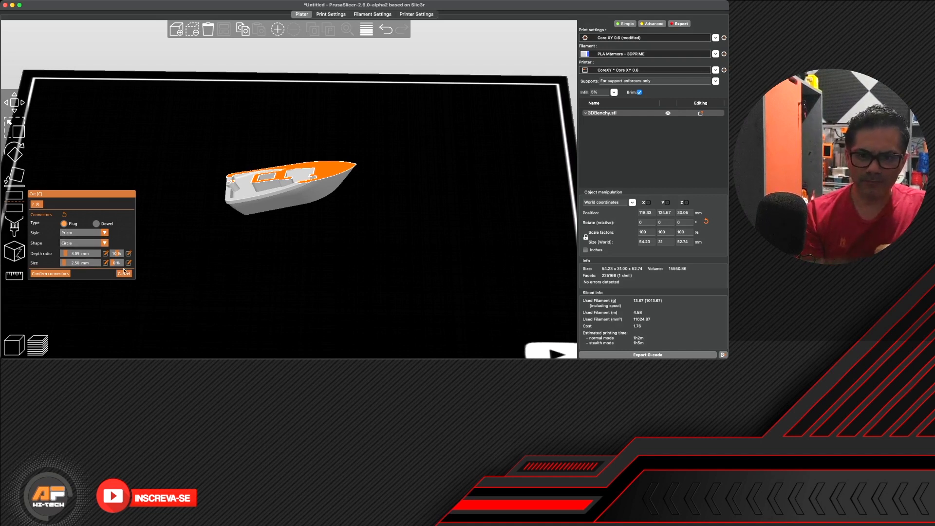
left_click(55, 274)
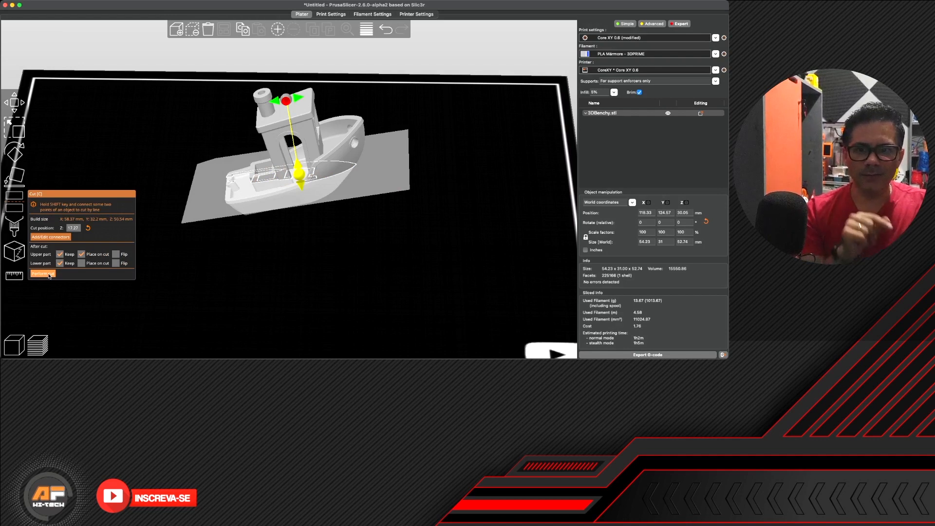
Cut the boat along the tilted plane without connectors and auto-arrange the two halves on the bed
left_click(49, 274)
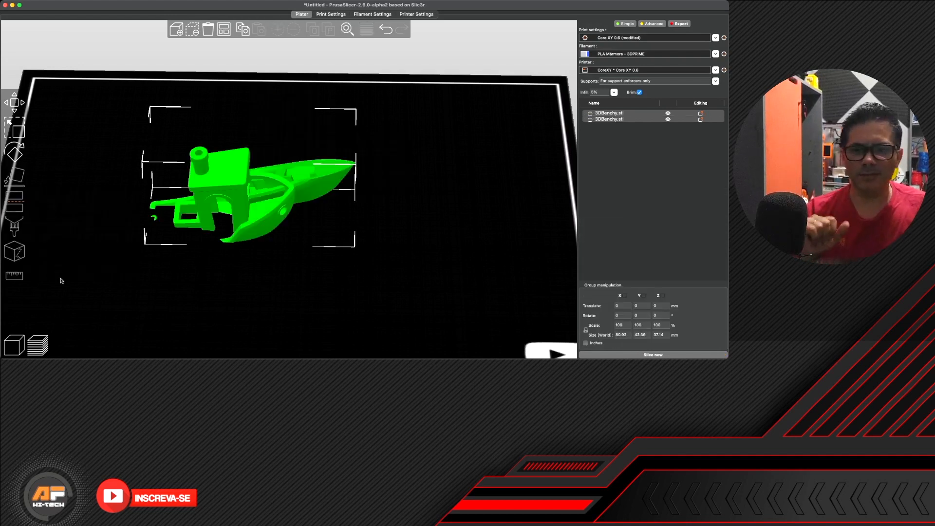
key("a")
left_click_drag(103, 273, 77, 297)
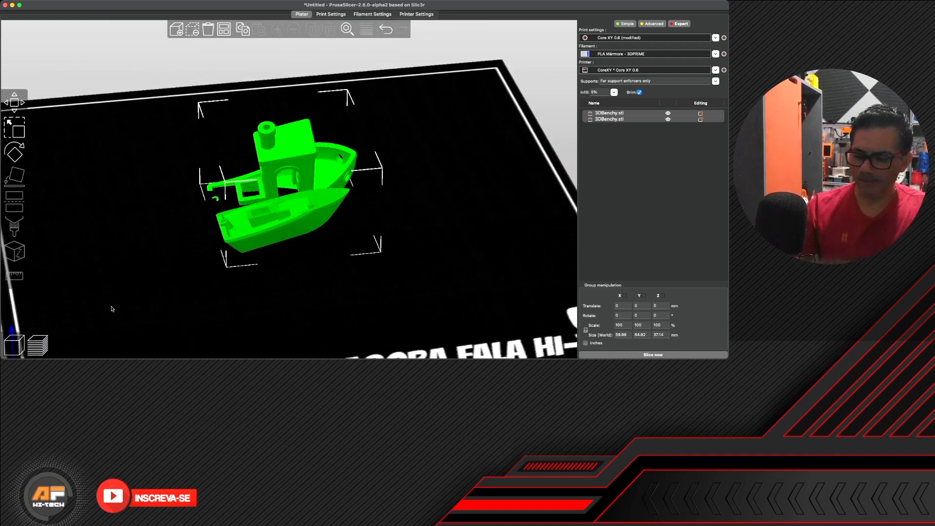
Undo the arrangement and the cut of the boat
key("super+z")
key("super+z")
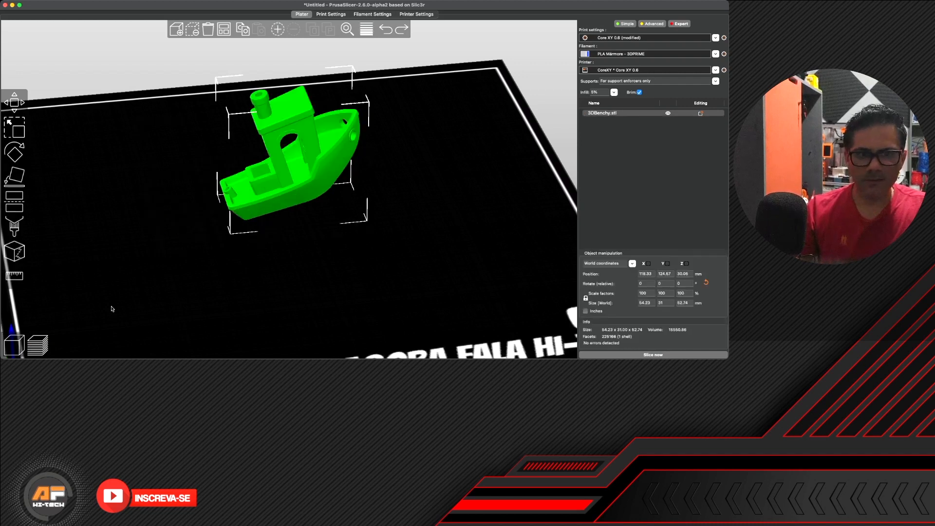
Add three circular Plug connectors with Prism style to the bow area of the boat's cut face and confirm them
left_click(18, 205)
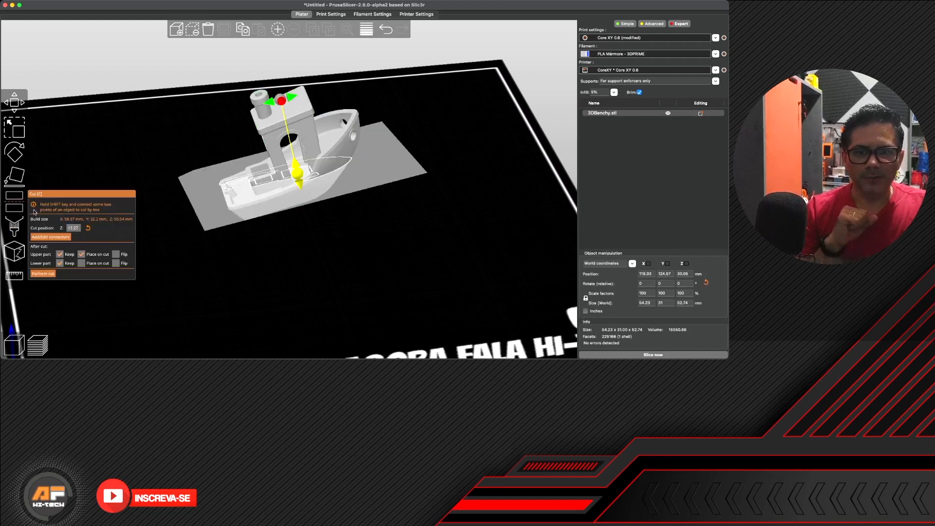
left_click(50, 237)
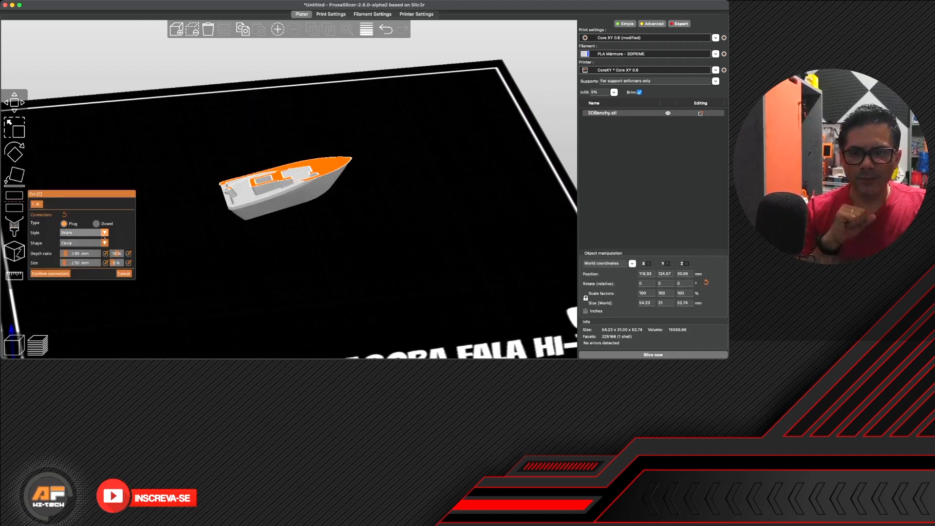
mouse_move(347, 197)
left_mouse_down()
mouse_move(348, 214)
mouse_move(342, 205)
left_mouse_up()
left_click(96, 223)
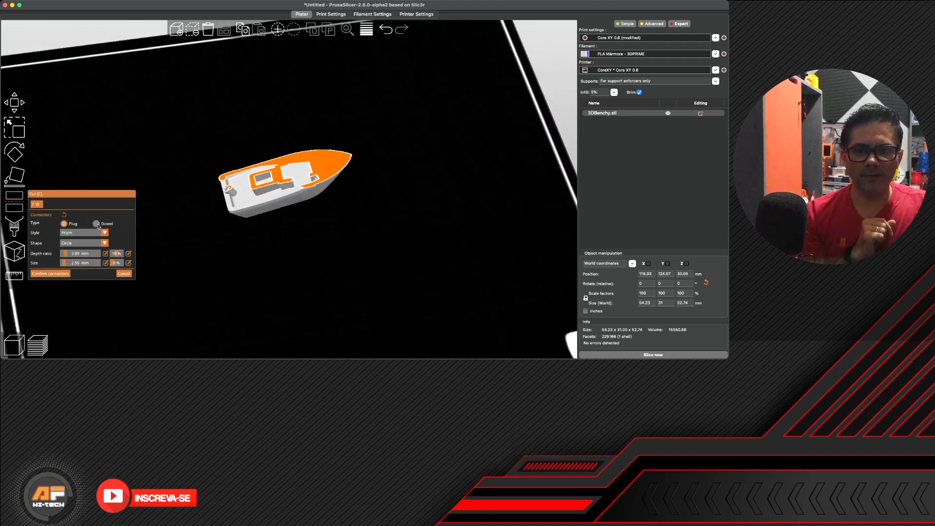
left_click(64, 224)
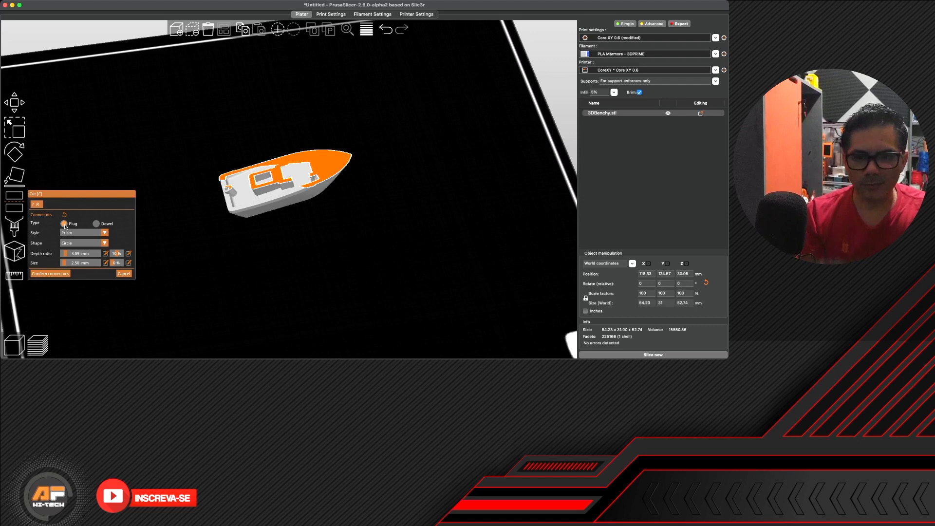
left_click(338, 160)
left_click(292, 161)
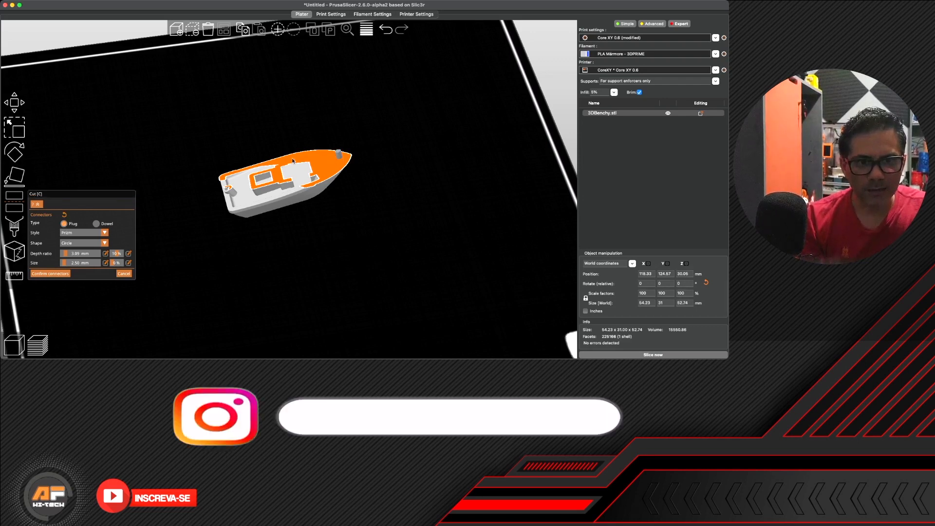
left_click(322, 170)
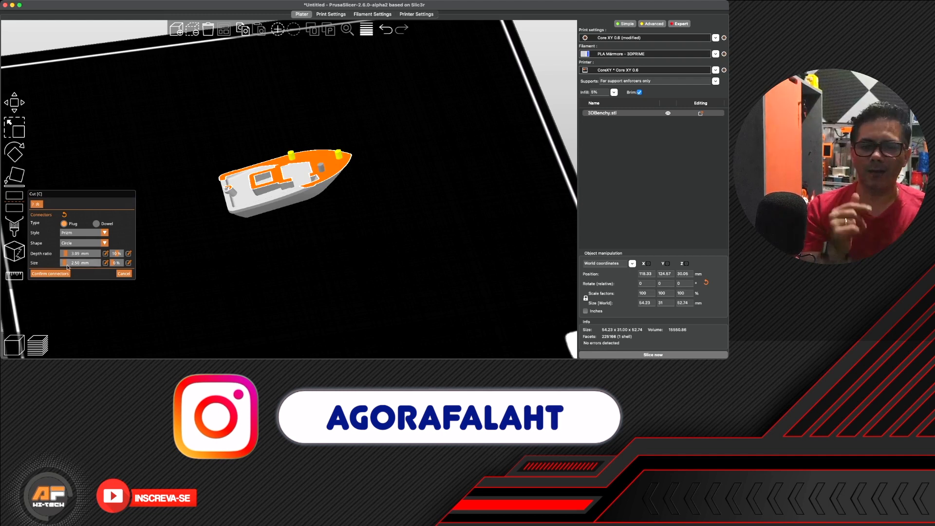
left_click(49, 273)
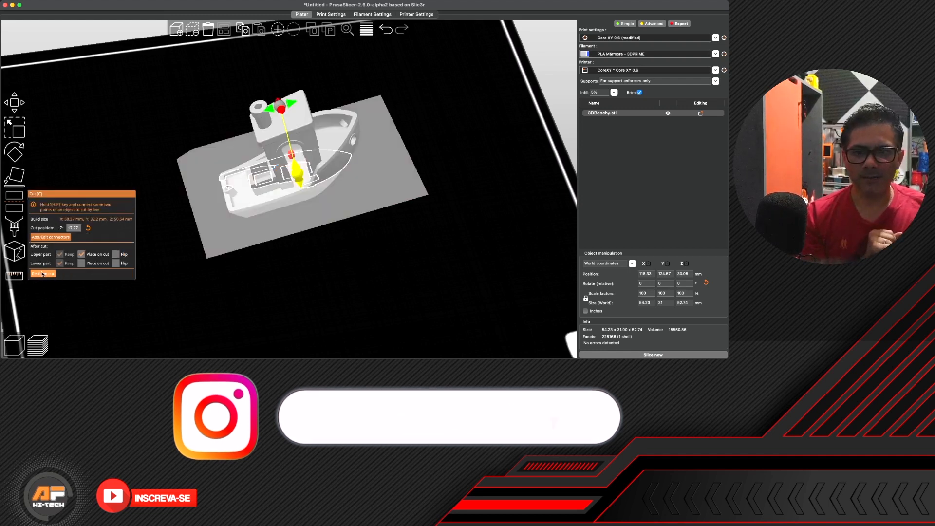
Perform the cut with the plug connectors and auto-arrange the two halves on the bed
left_click(43, 273)
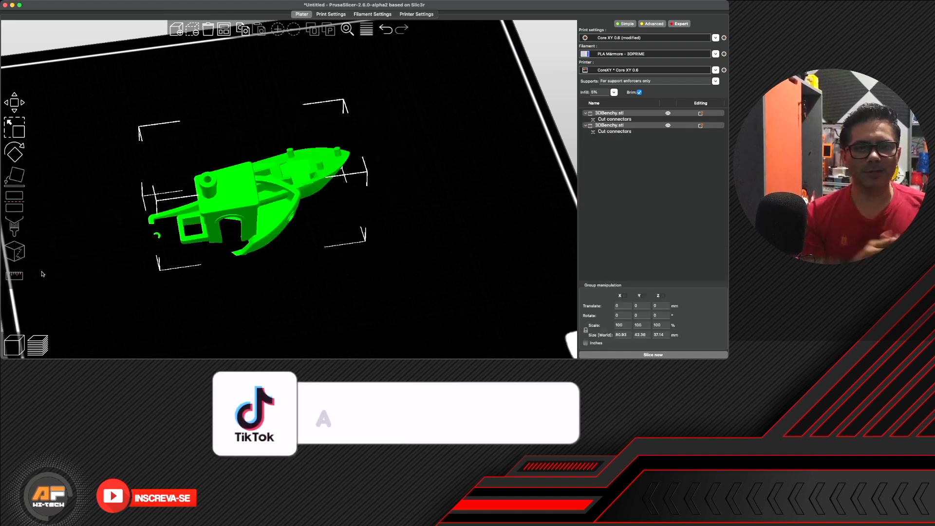
key("a")
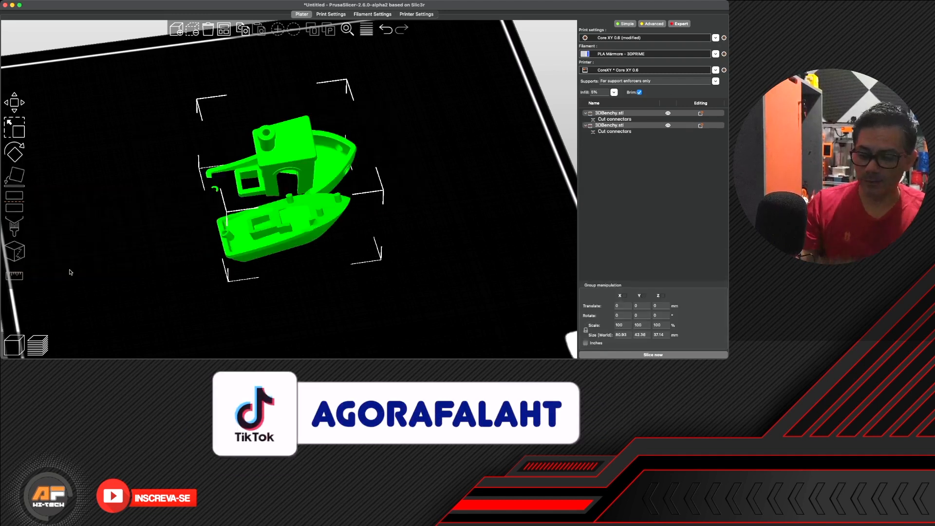
Examine the plugs on the lower half and their holes under the upper half, including in the sliced preview
scroll(317, 216, "down", 4)
scroll(317, 216, "up", 6)
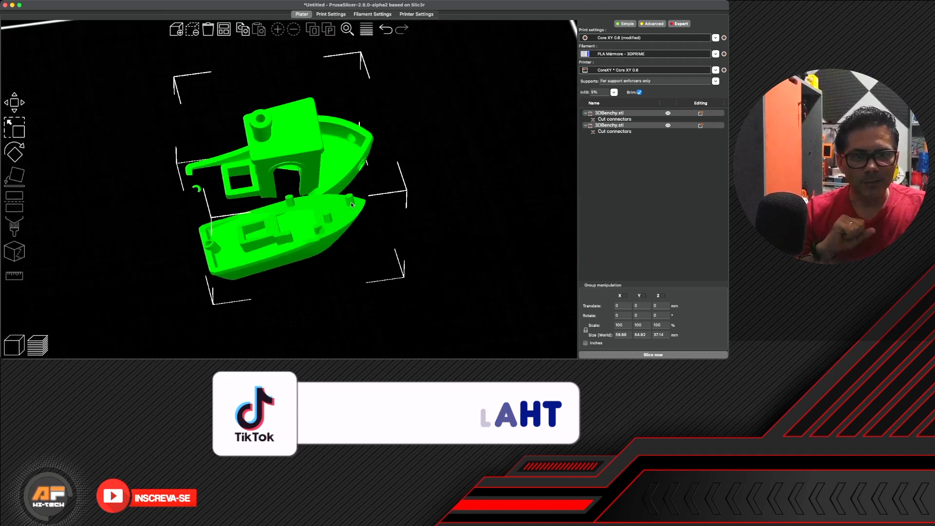
left_click_drag(179, 260, 243, 176)
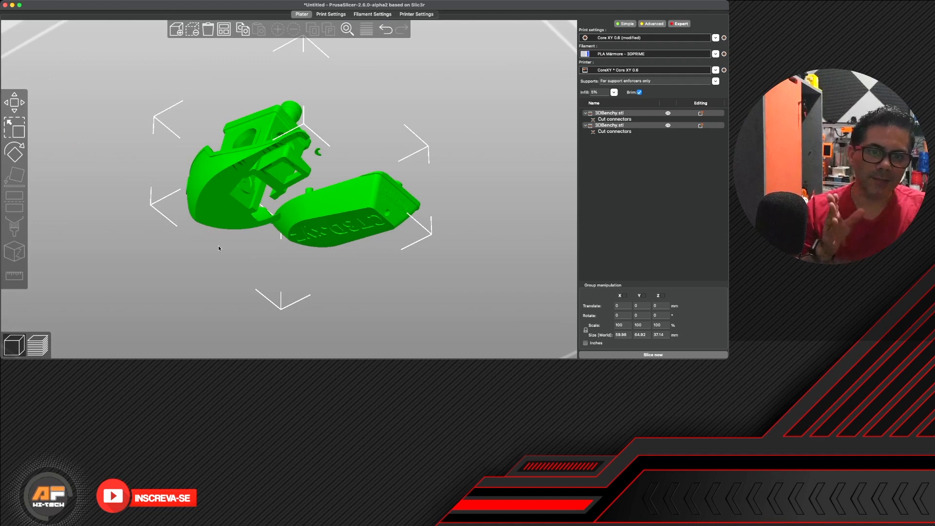
left_click_drag(221, 240, 215, 248)
left_click(45, 343)
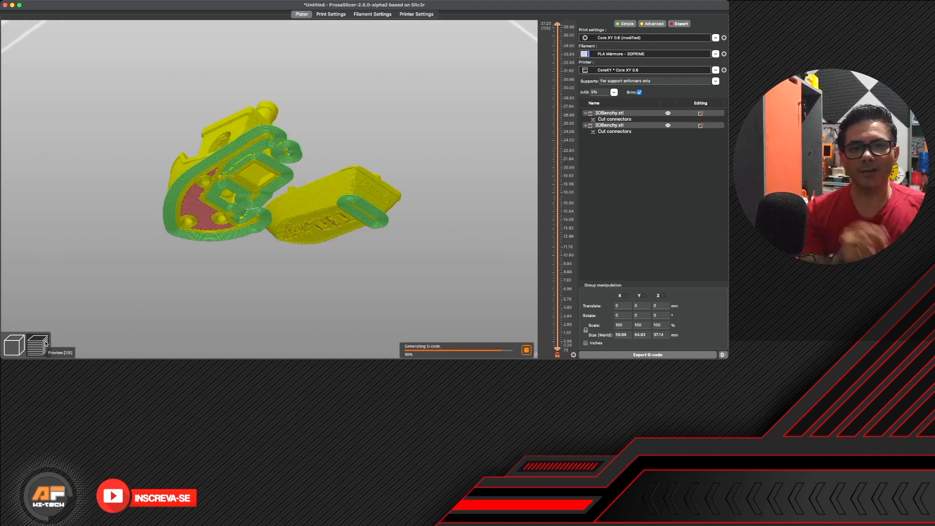
scroll(226, 297, "up", 3)
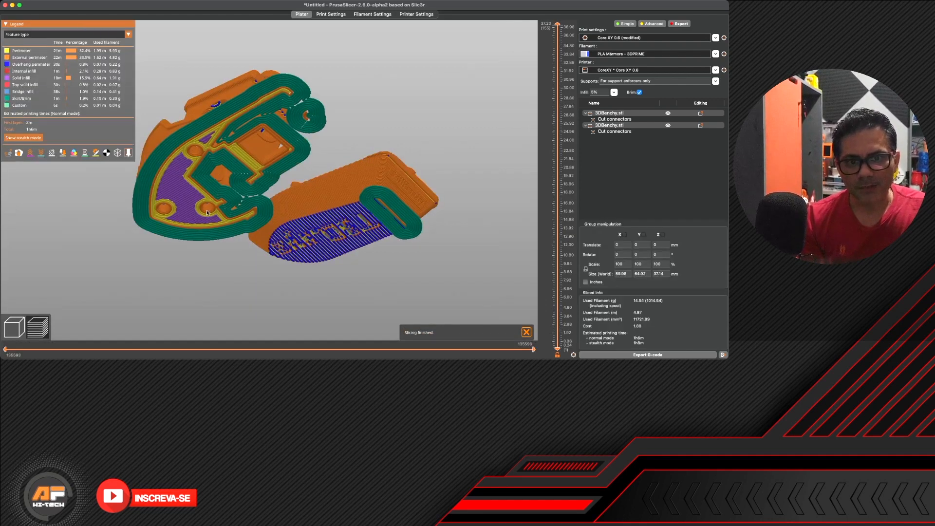
left_click_drag(345, 156, 297, 188)
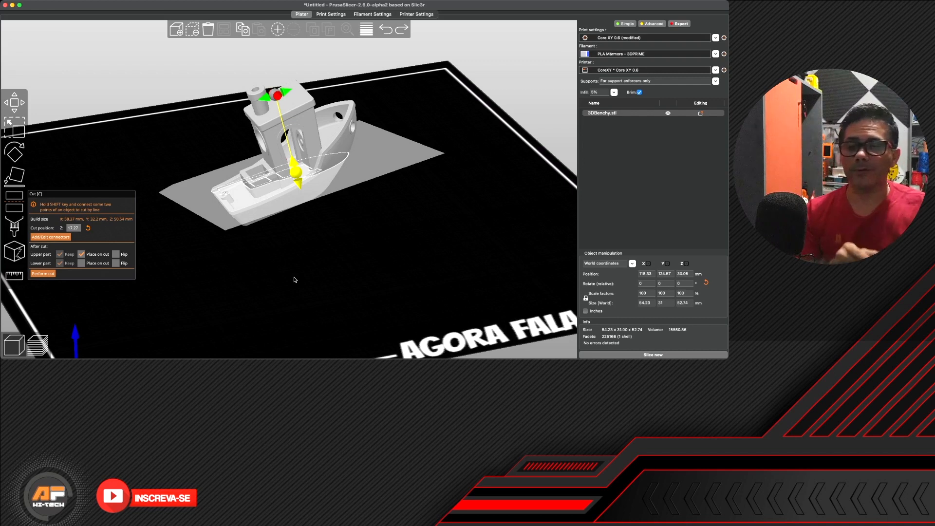
Reopen the cut's connector settings, set the type to Plug and remove all placed connectors
left_click(59, 238)
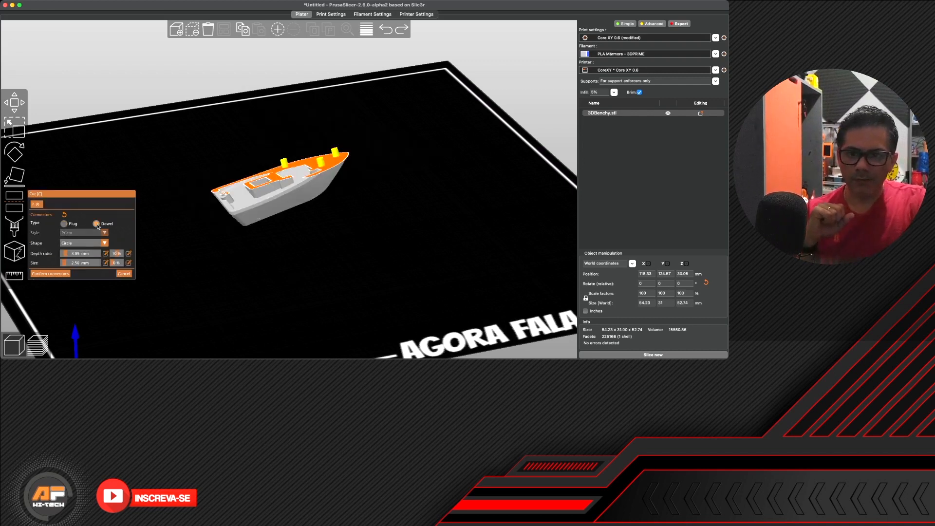
left_click(64, 223)
left_click(65, 215)
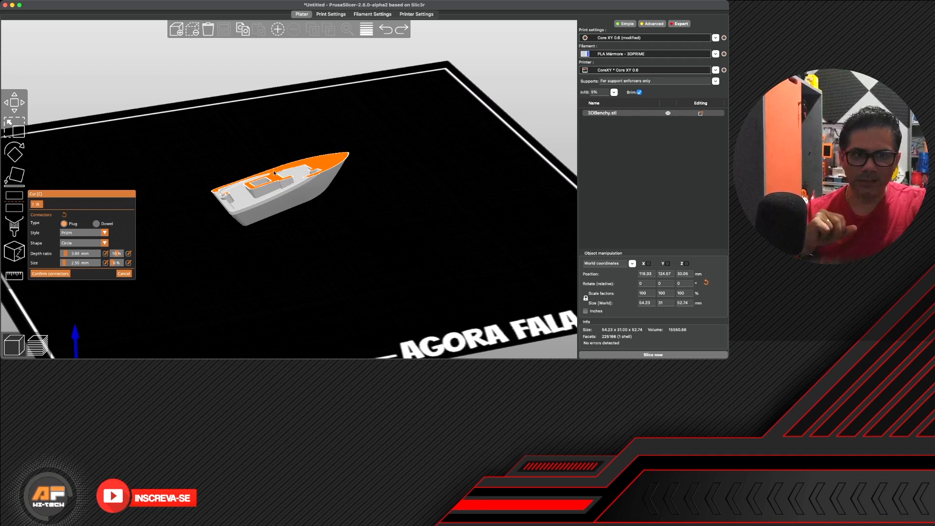
Set the connector type to Dowel, place three circular dowels on the bow area of the cut face and confirm them
left_click(96, 224)
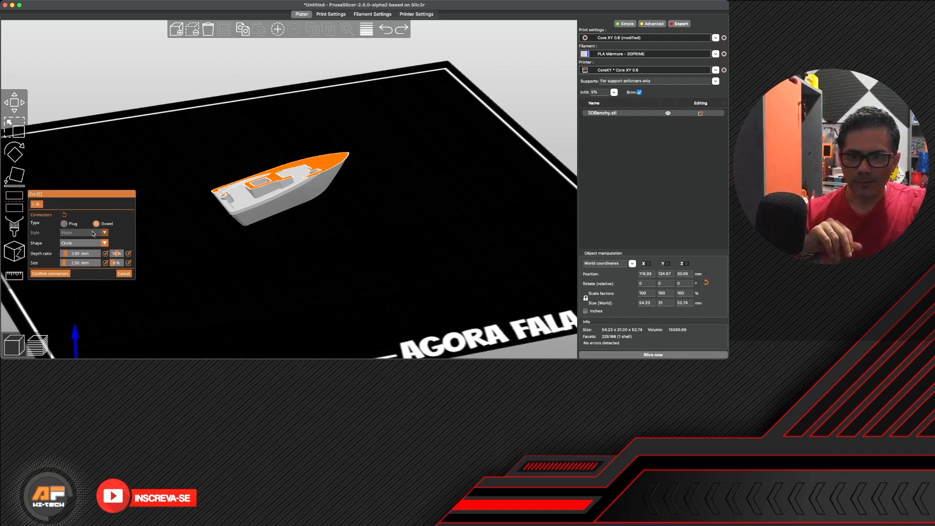
left_click_drag(347, 203, 346, 218)
left_click(309, 149)
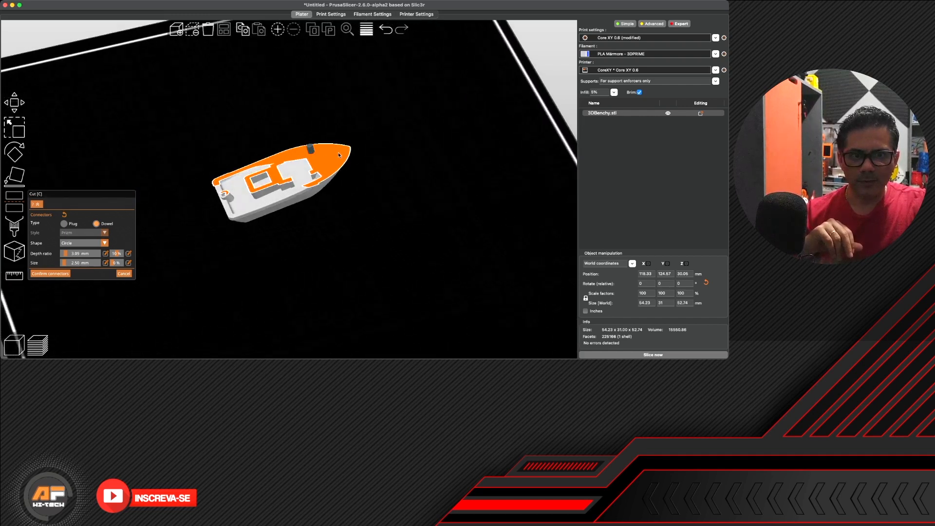
left_click(323, 163)
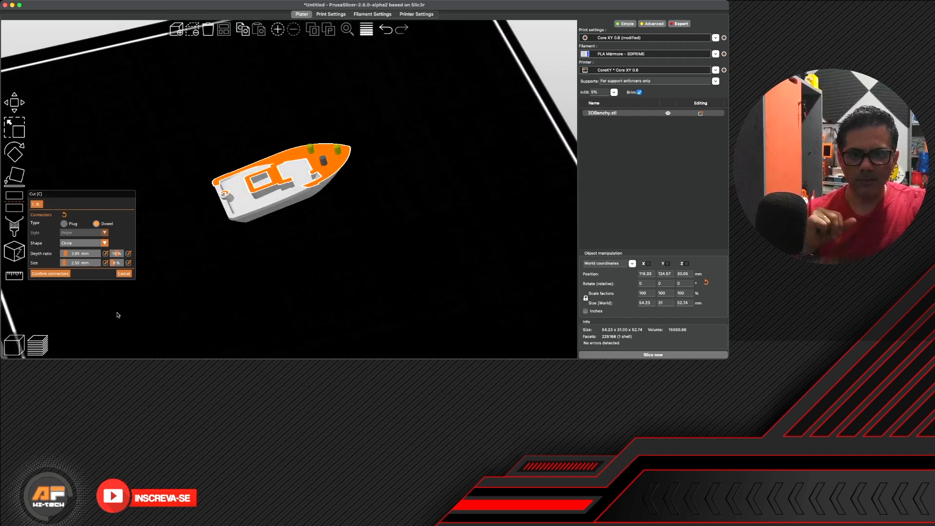
left_click(50, 274)
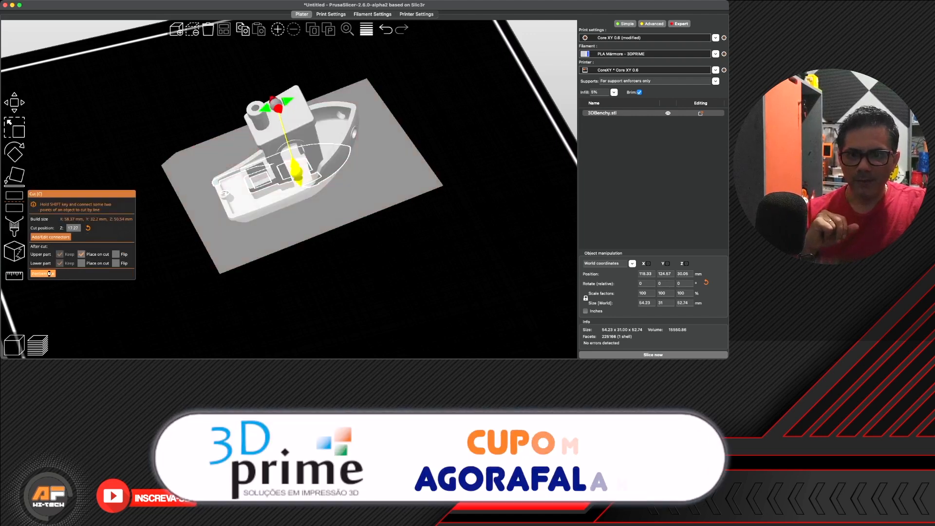
Perform the cut with the dowel connectors and auto-arrange the halves and separate dowels on the bed
left_click(50, 275)
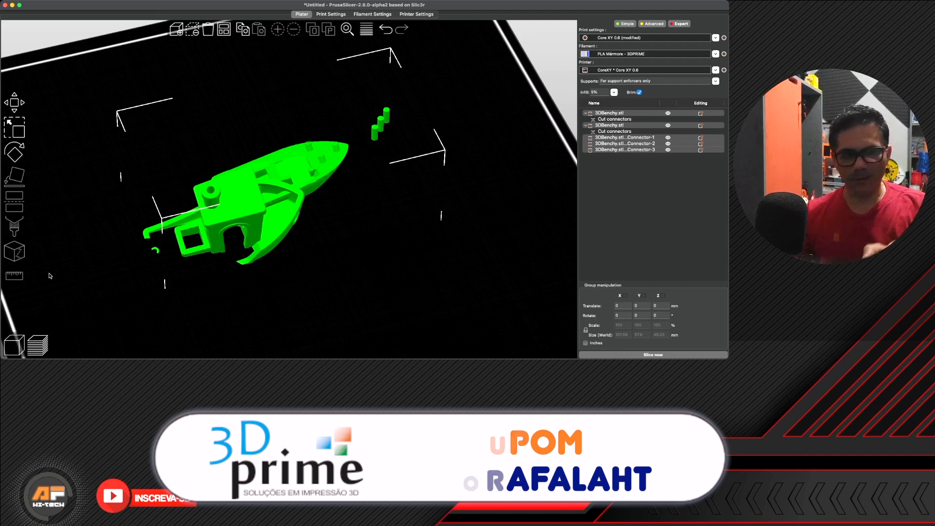
key("a")
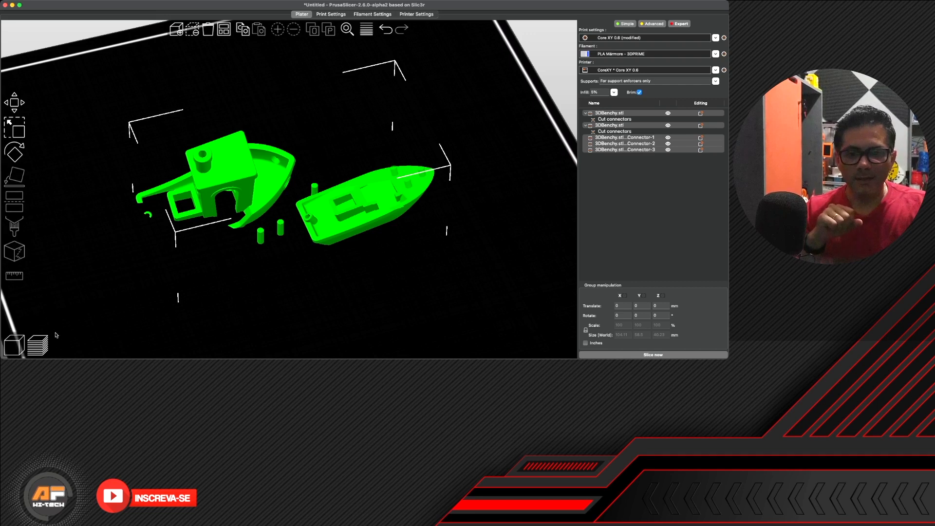
Slice the plate and inspect the dowels and the dowel holes in the lower half in the preview
left_click(38, 345)
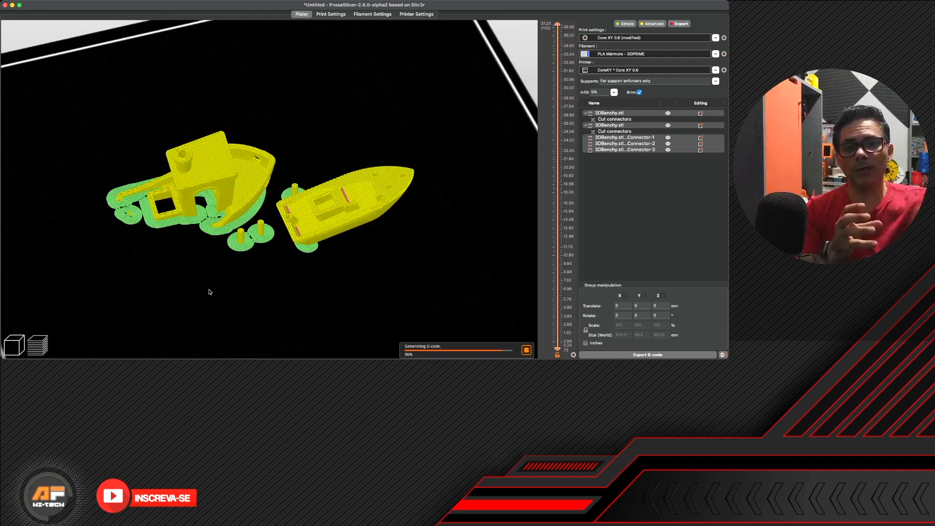
left_click_drag(391, 204, 400, 260)
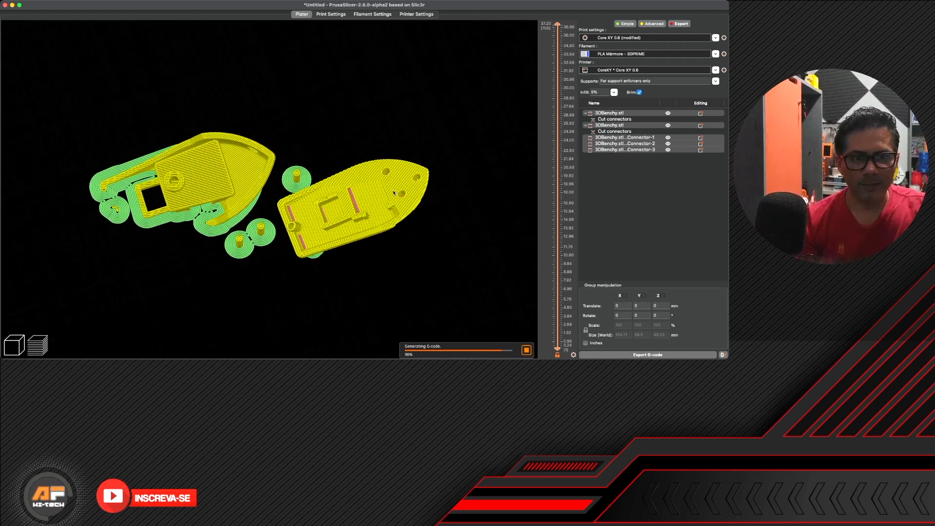
Return to the 3D editor and undo the auto-arrangement and the dowel cut of the 3DBenchy
left_click_drag(317, 193, 302, 228)
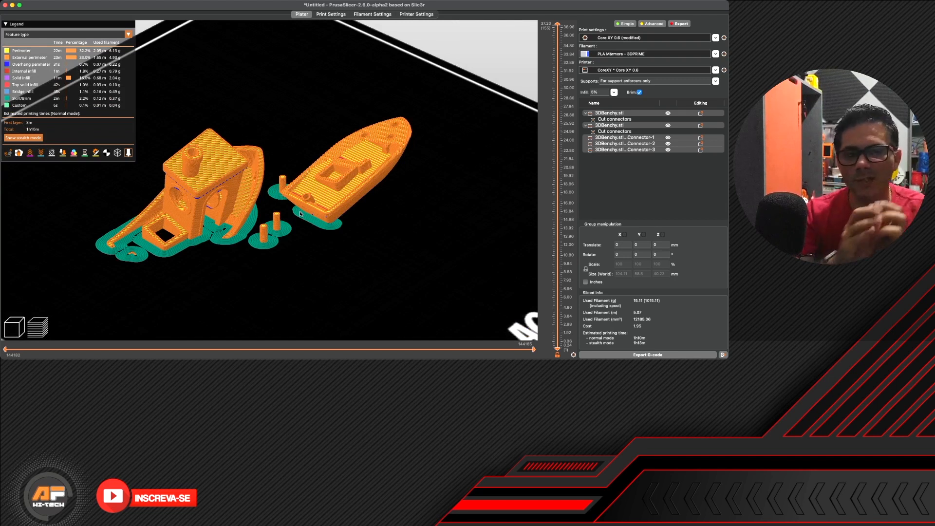
left_click_drag(257, 260, 246, 261)
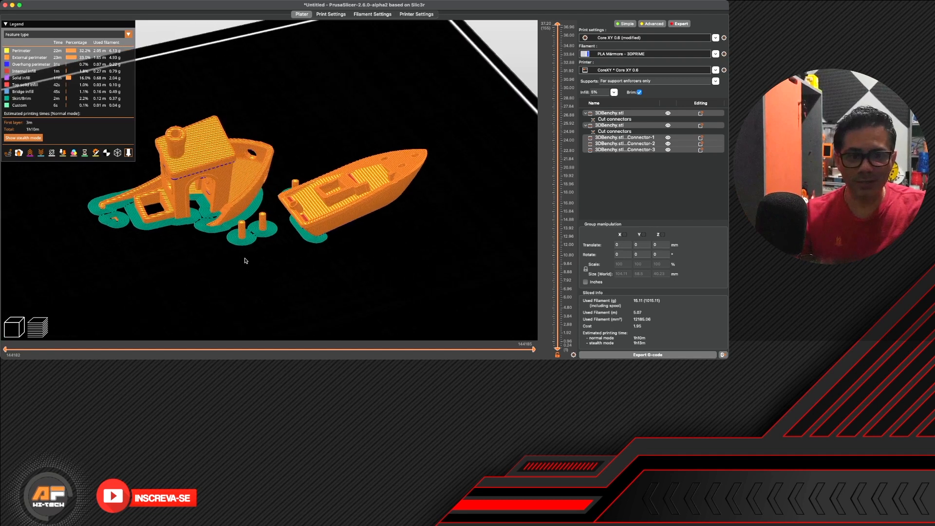
left_click(19, 327)
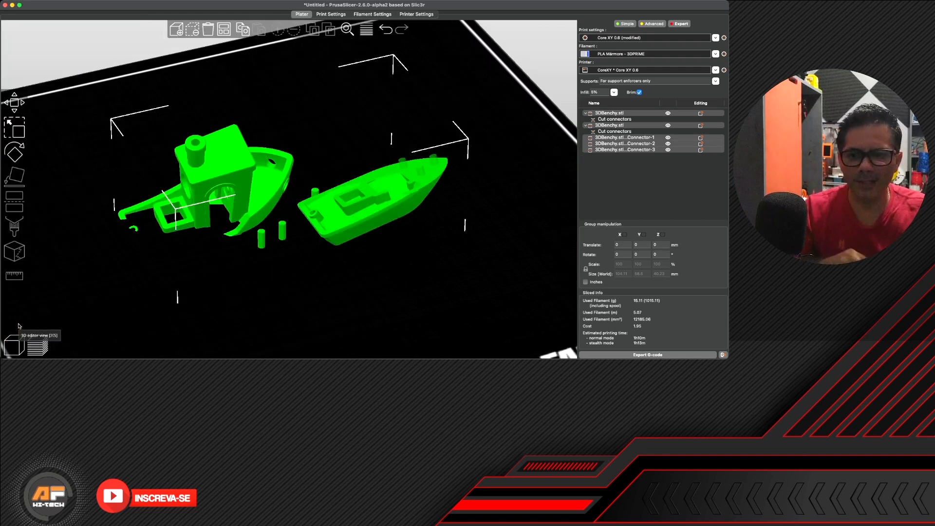
key("super+z")
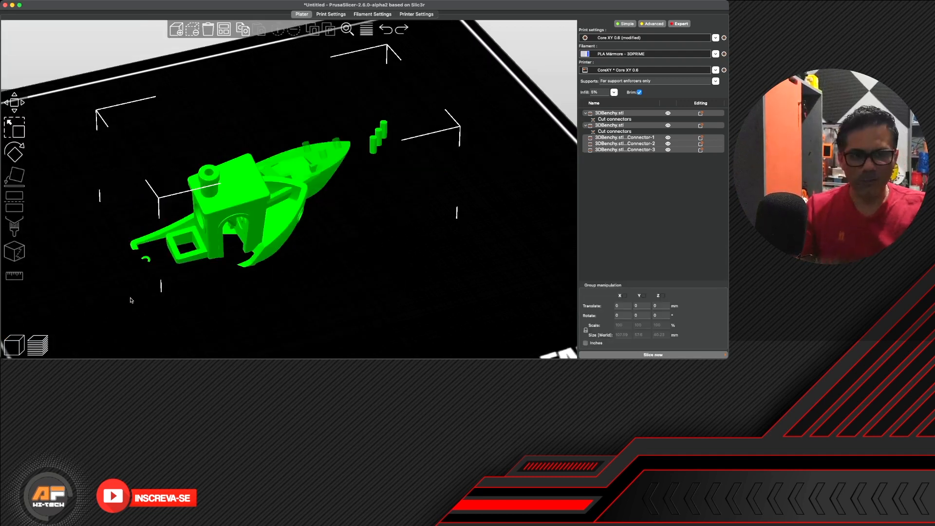
left_click_drag(127, 274, 124, 272)
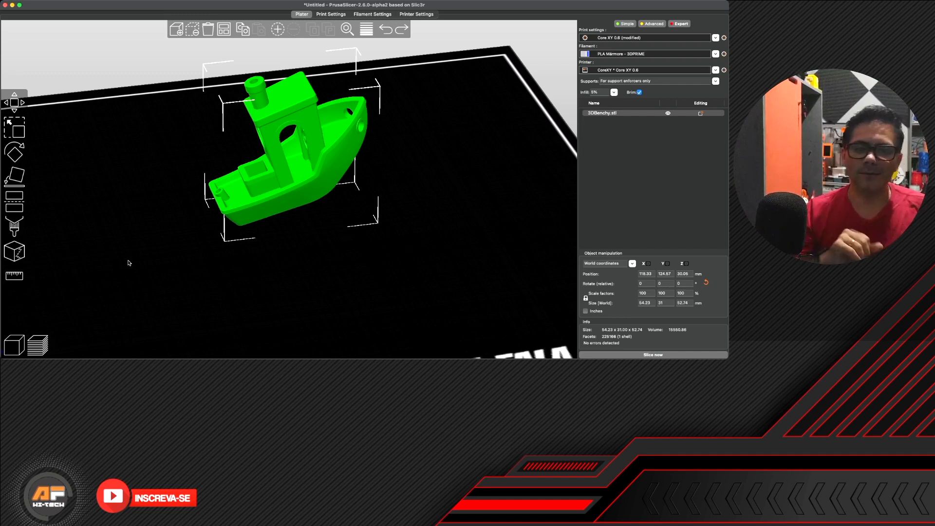
left_click(140, 267)
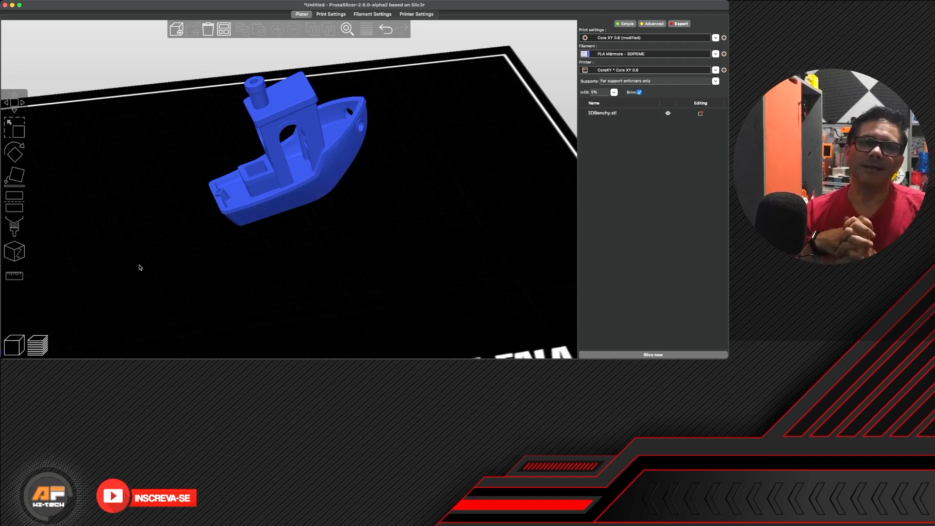
Add an embossed text part reading "Prusa Slicer 2.6" to the 3DBenchy model
left_click(285, 199)
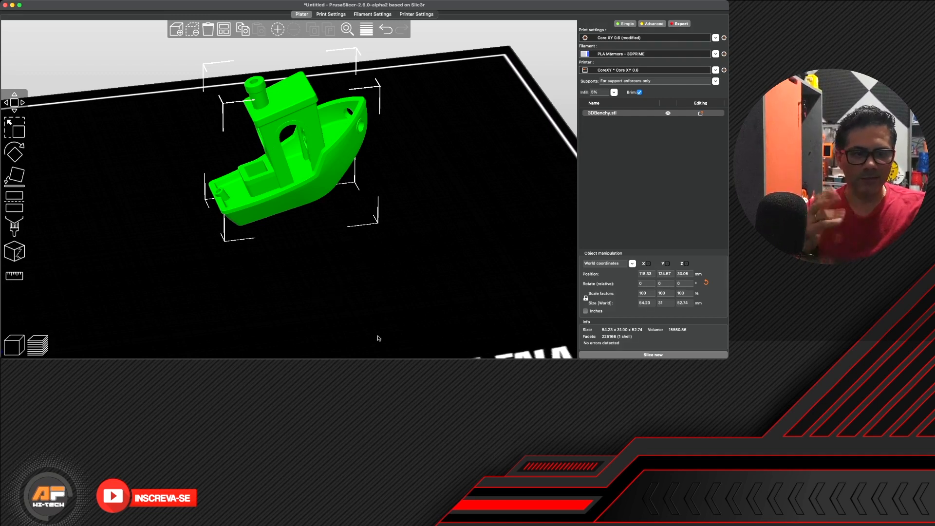
key("t")
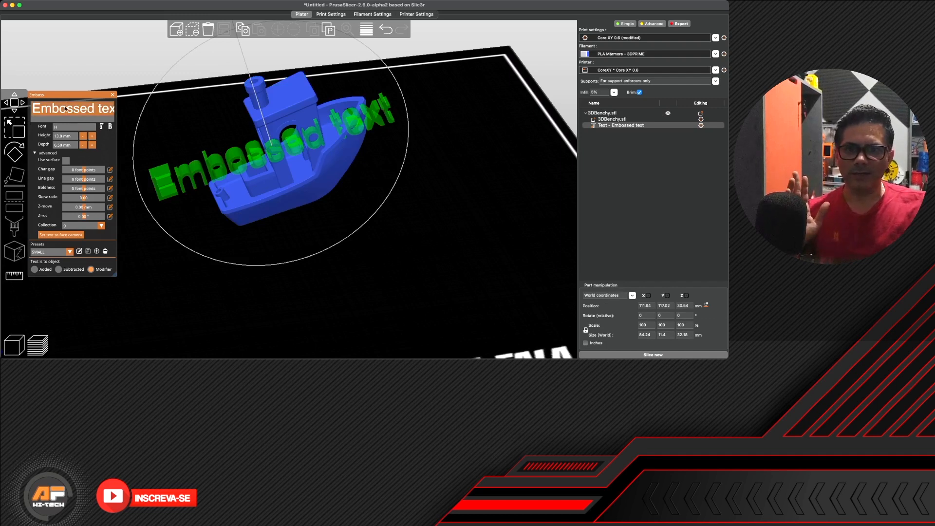
type("Prusa")
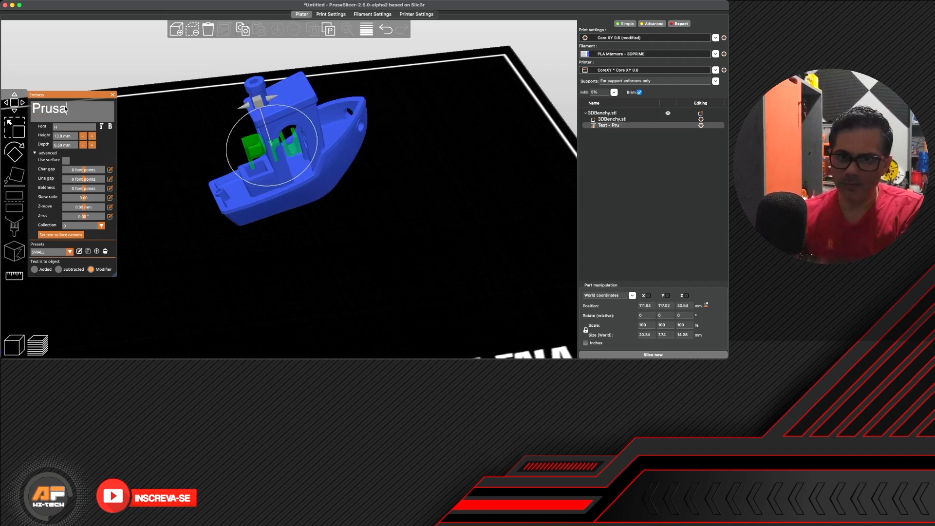
type(" Slicer 2.6")
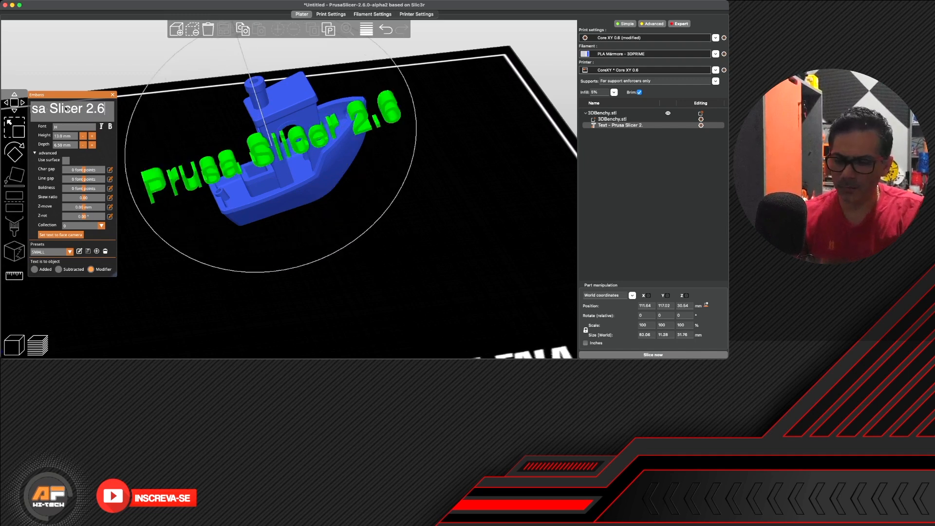
Set the text height to 7 mm and move the text down onto the side of the hull
left_click_drag(71, 136, 40, 139)
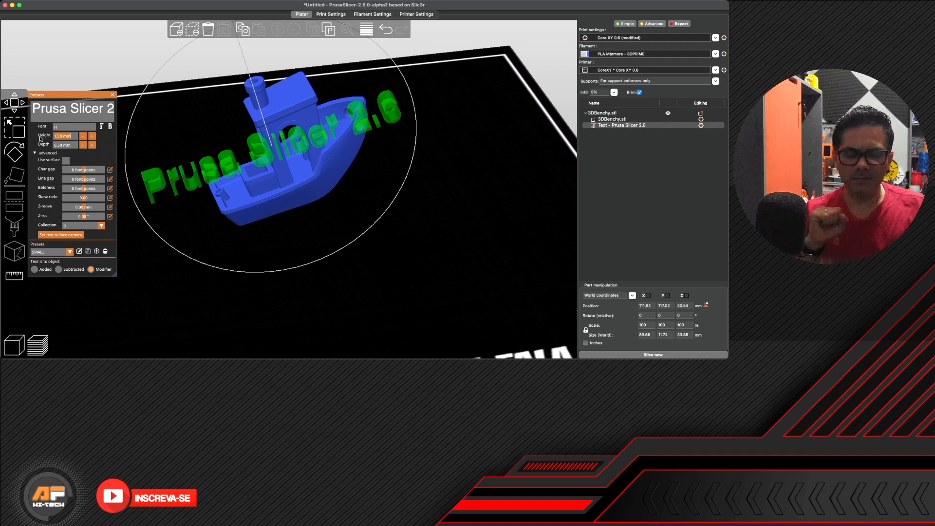
type("7")
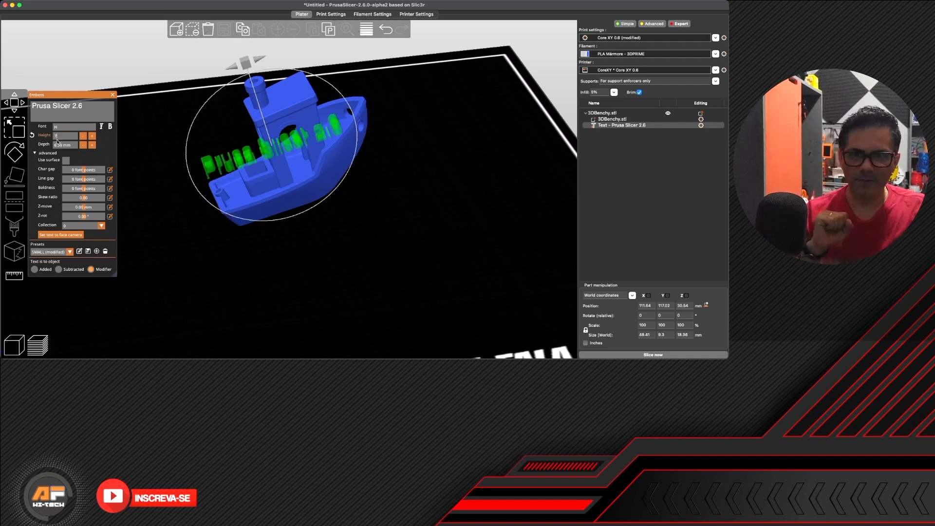
left_click_drag(239, 157, 272, 209)
mouse_move(318, 269)
left_mouse_down()
mouse_move(311, 251)
mouse_move(282, 253)
mouse_move(304, 266)
left_mouse_up()
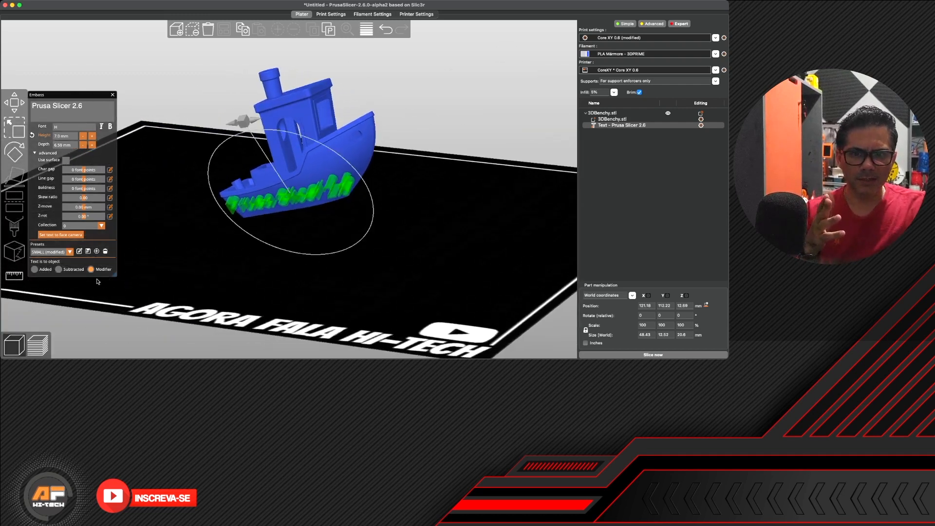
Try the Added type for the text, set it to Subtracted and enable Use surface so it follows the hull
left_click(58, 270)
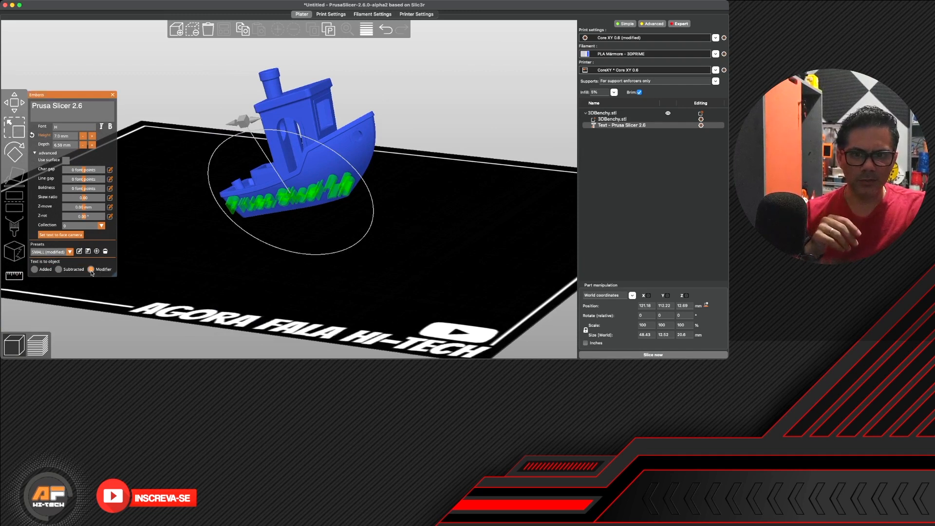
left_click(39, 271)
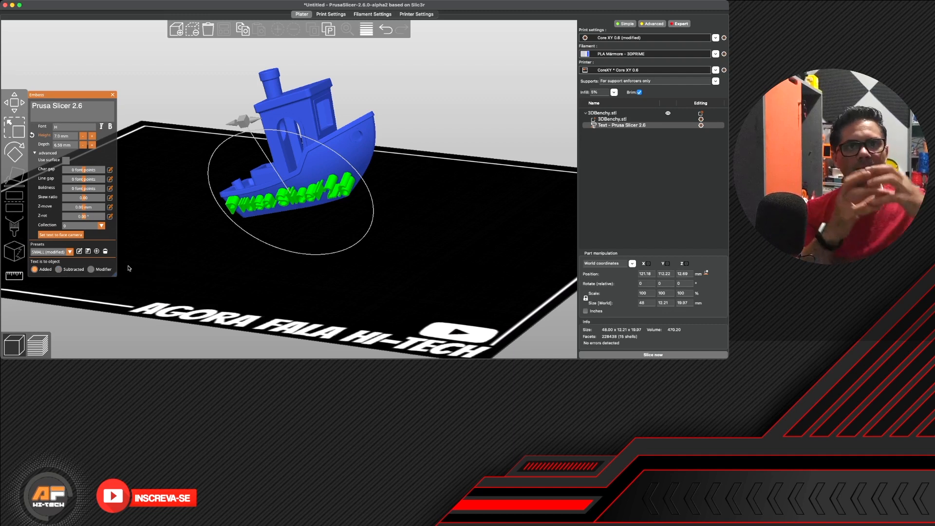
left_click(59, 269)
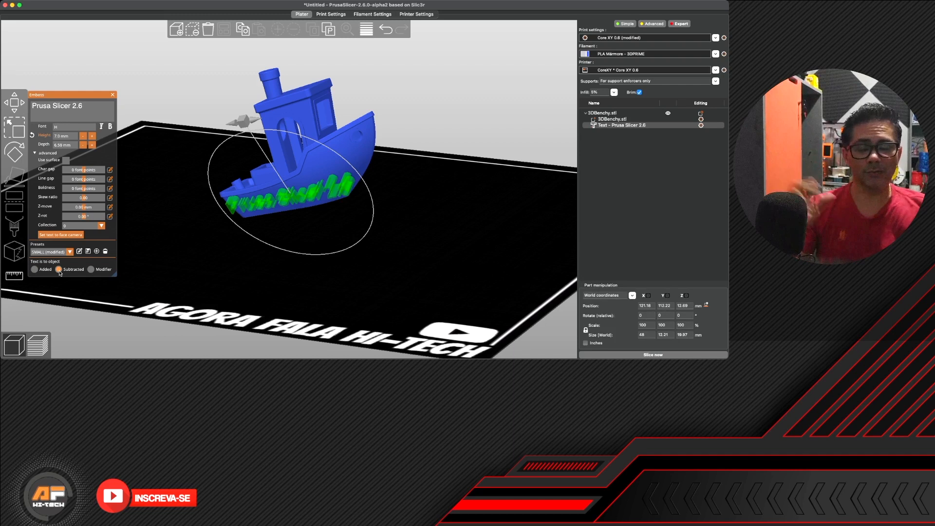
left_click_drag(257, 266, 262, 265)
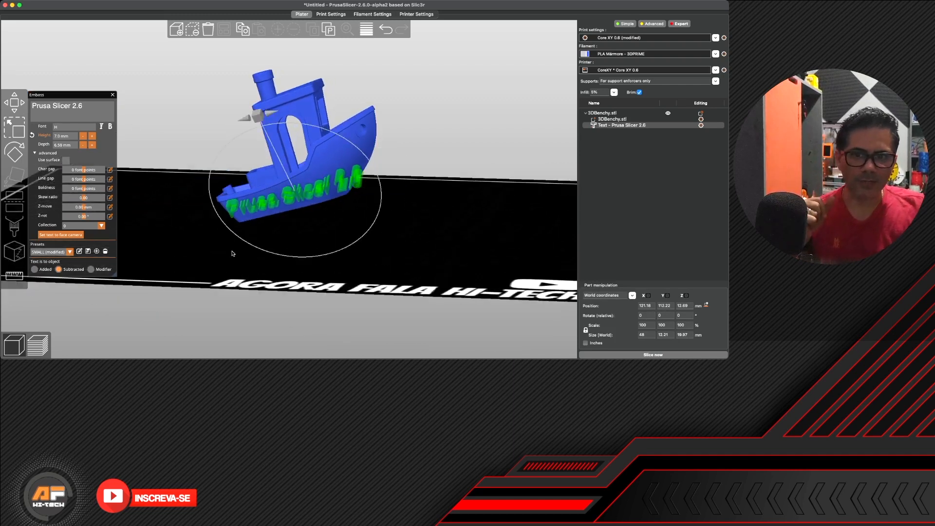
left_click(66, 161)
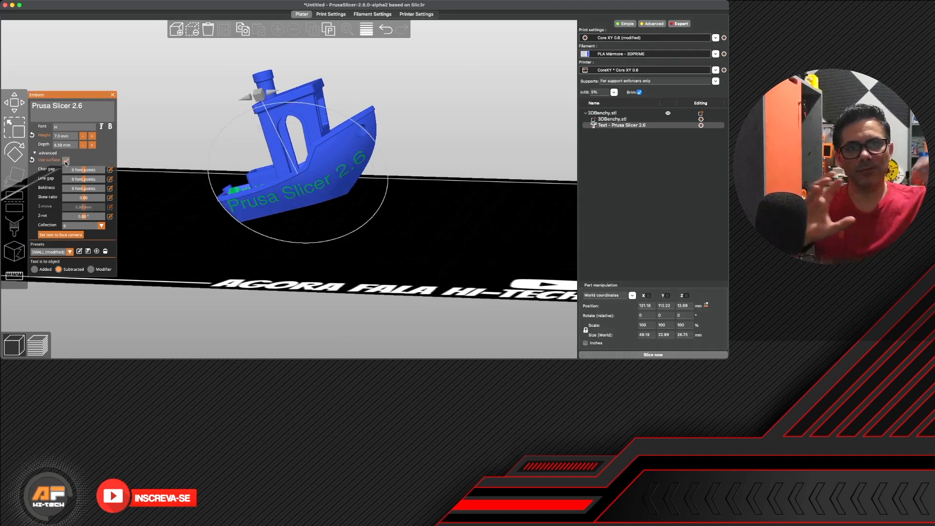
Shift the surface-projected text slightly along the side of the hull
left_click_drag(193, 240, 208, 246)
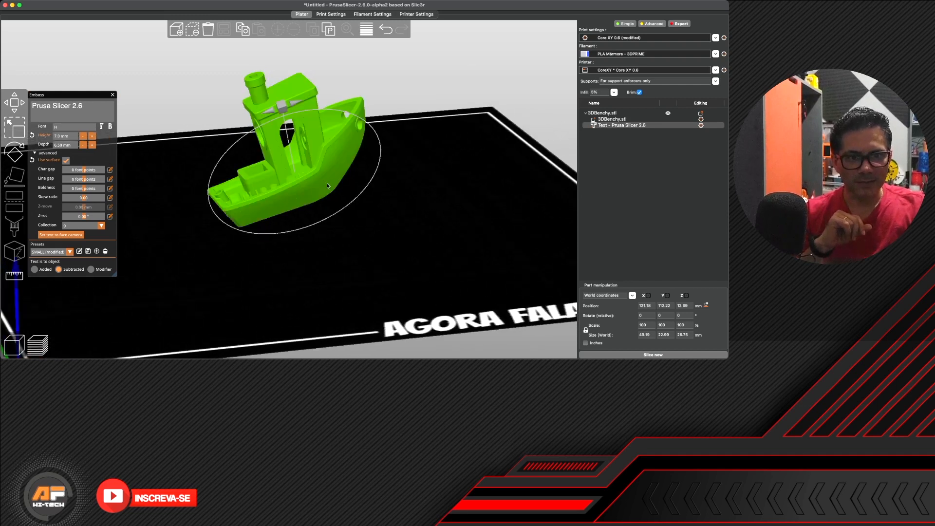
left_click_drag(266, 191, 268, 196)
left_click_drag(334, 246, 322, 238)
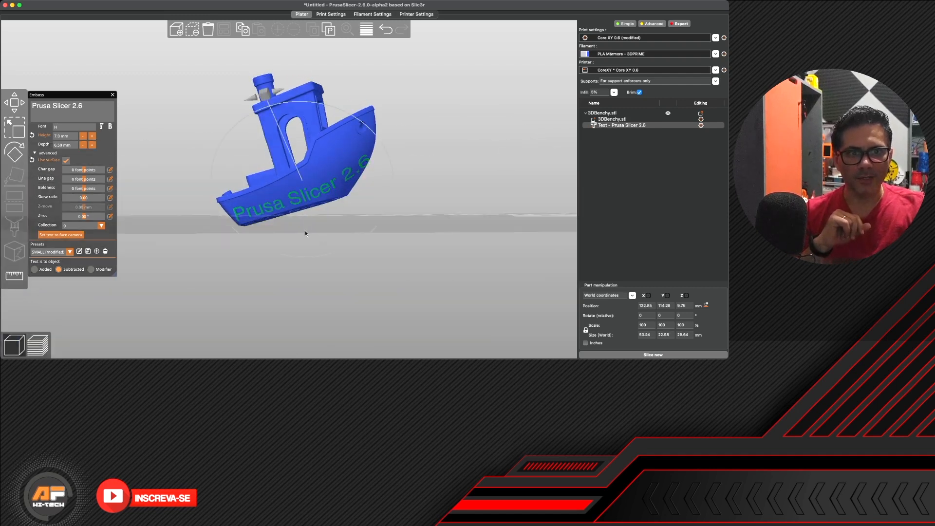
left_click_drag(422, 232, 424, 243)
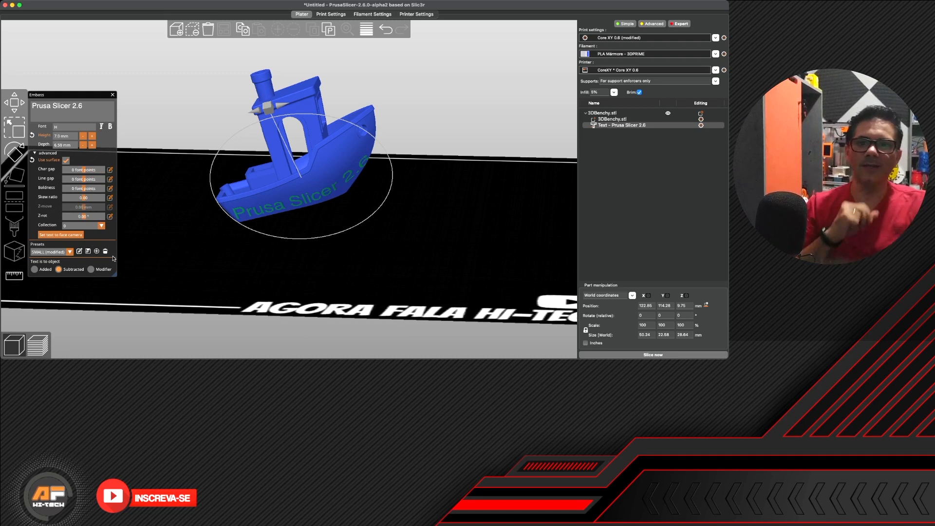
Slice the plate and inspect the engraved text on the hull side and underside in the preview
left_click(39, 343)
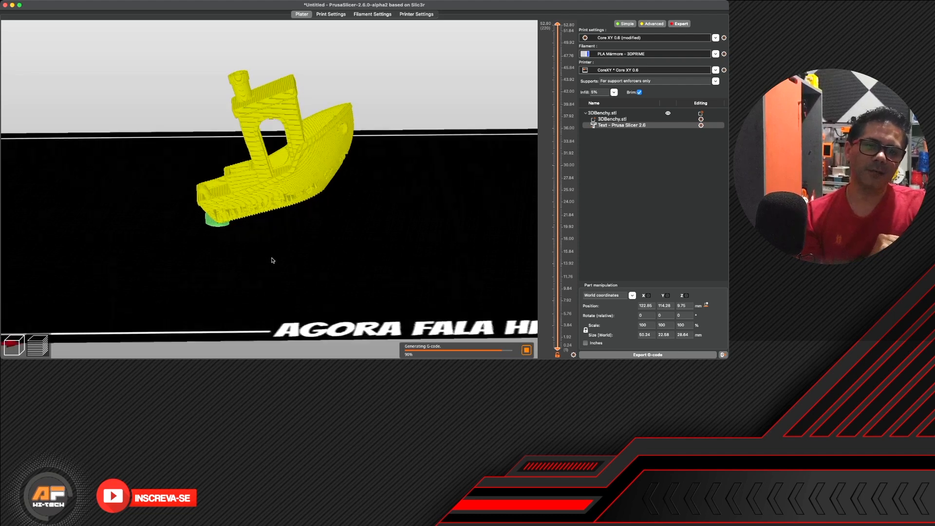
scroll(281, 212, "up", 10)
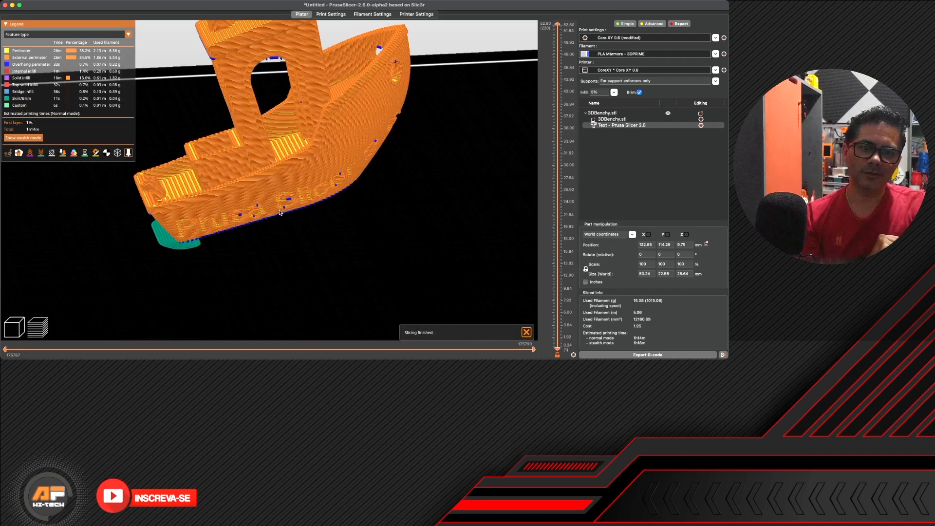
left_click_drag(288, 263, 249, 209)
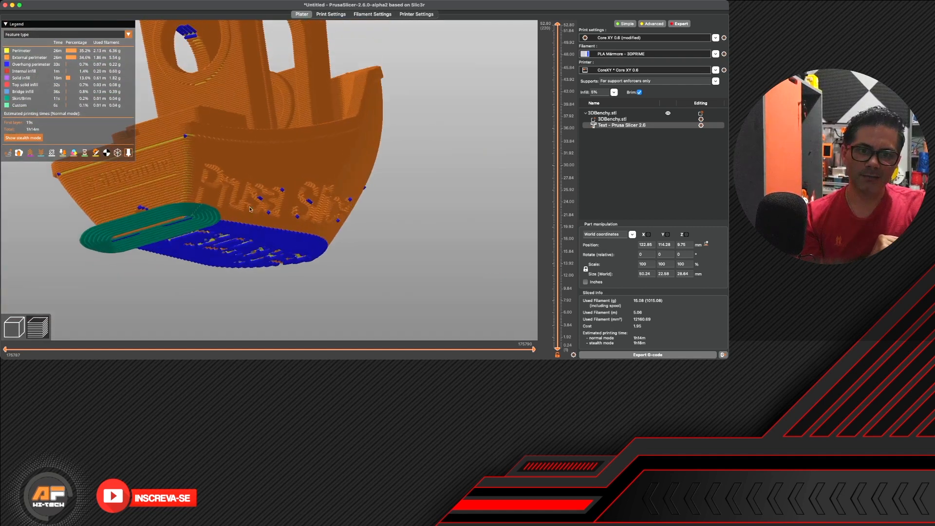
left_click_drag(334, 267, 309, 265)
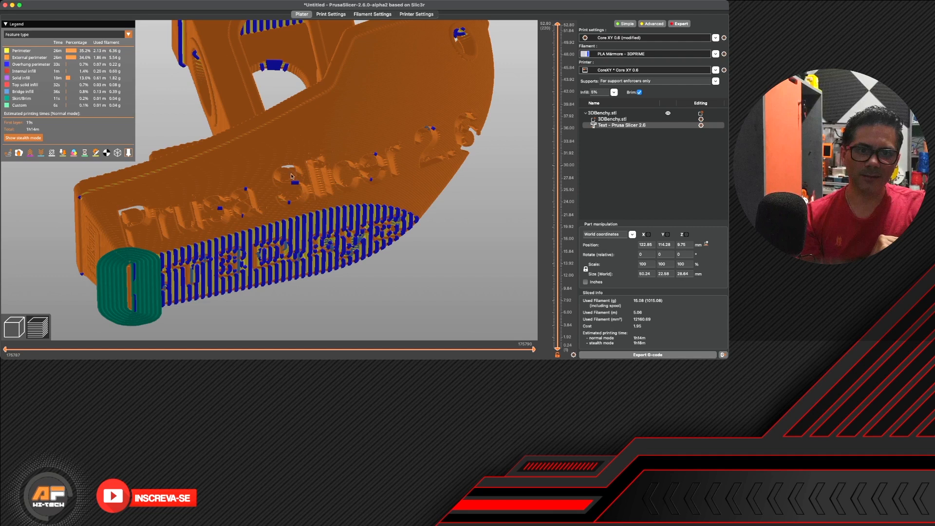
left_click_drag(406, 264, 401, 266)
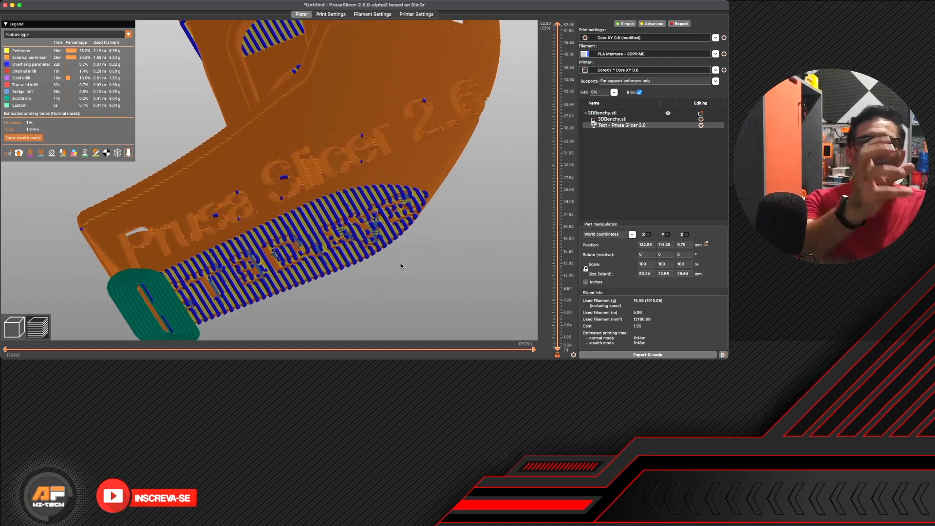
left_click_drag(401, 266, 411, 284)
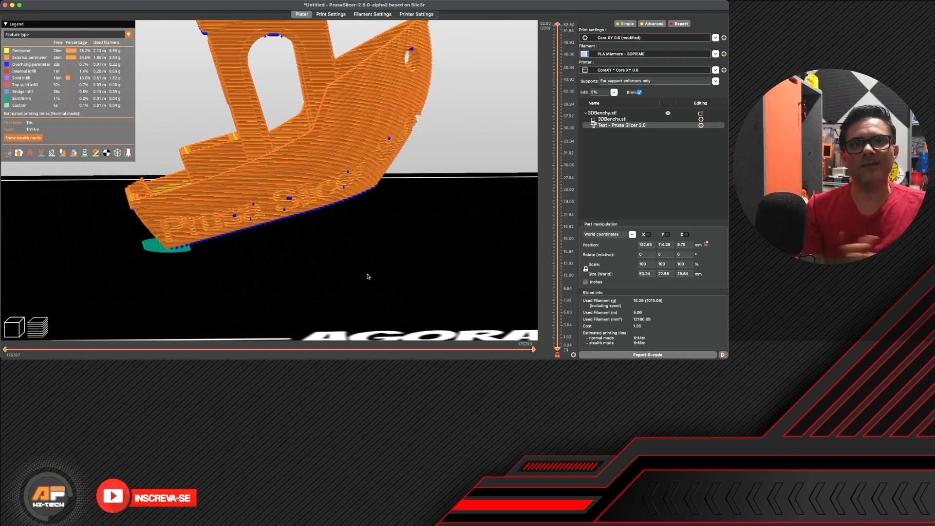
scroll(302, 246, "down", 4)
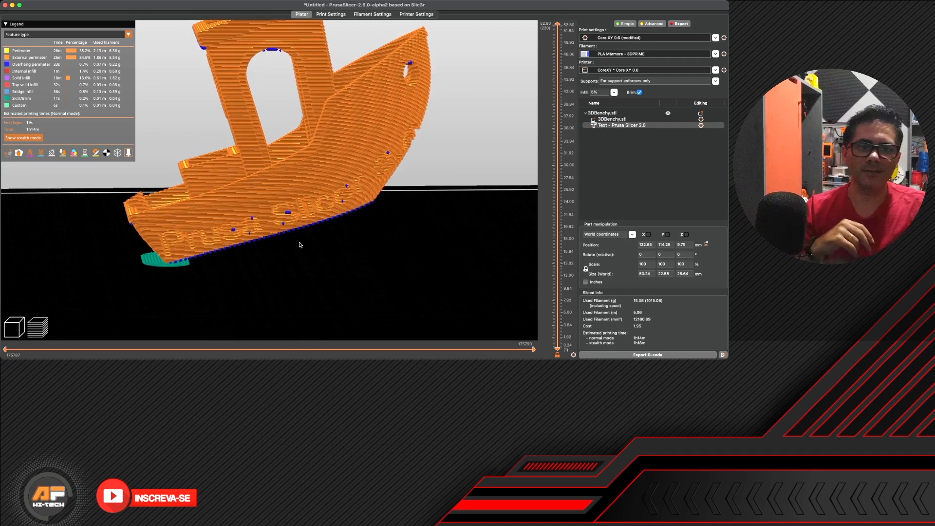
Return to the 3D editor, leave text editing and delete the "Prusa Slicer 2.6" text part from the 3DBenchy
left_click(8, 333)
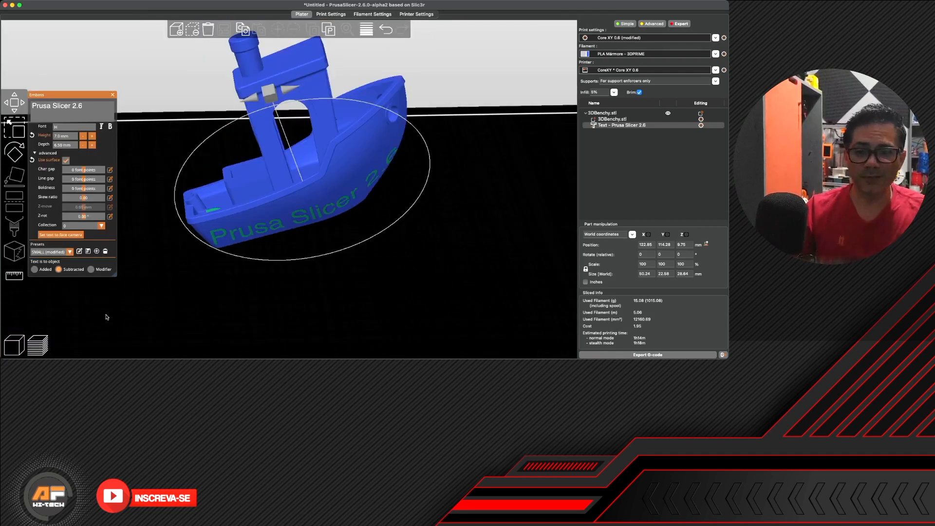
key("Escape")
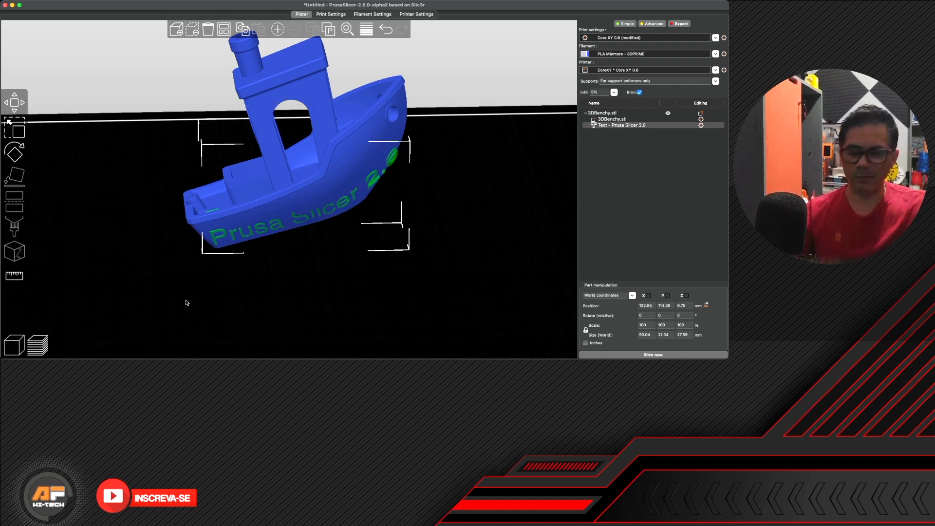
left_click(619, 126)
key("Delete")
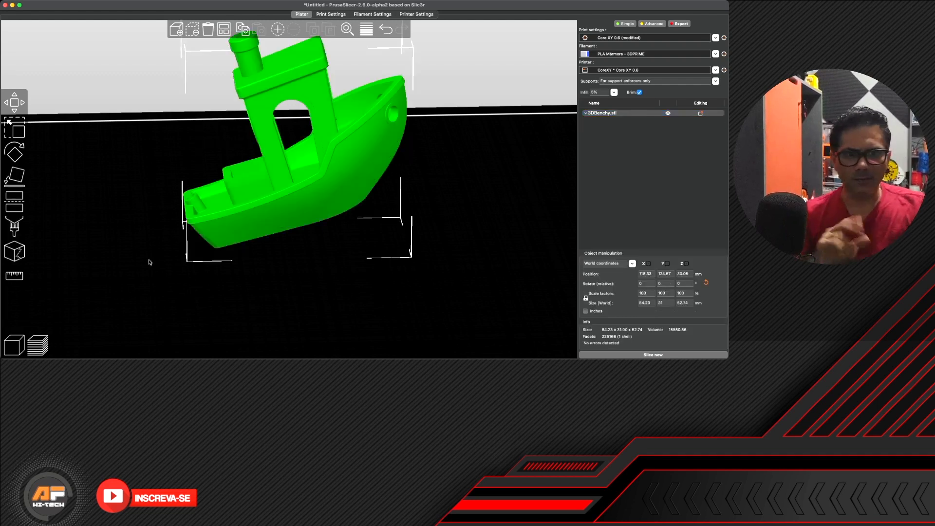
Measure the distance and angle between the stern-side and bow-side corner edges of the 3DBenchy's cabin roof
scroll(144, 266, "down", 2)
scroll(145, 239, "down", 2)
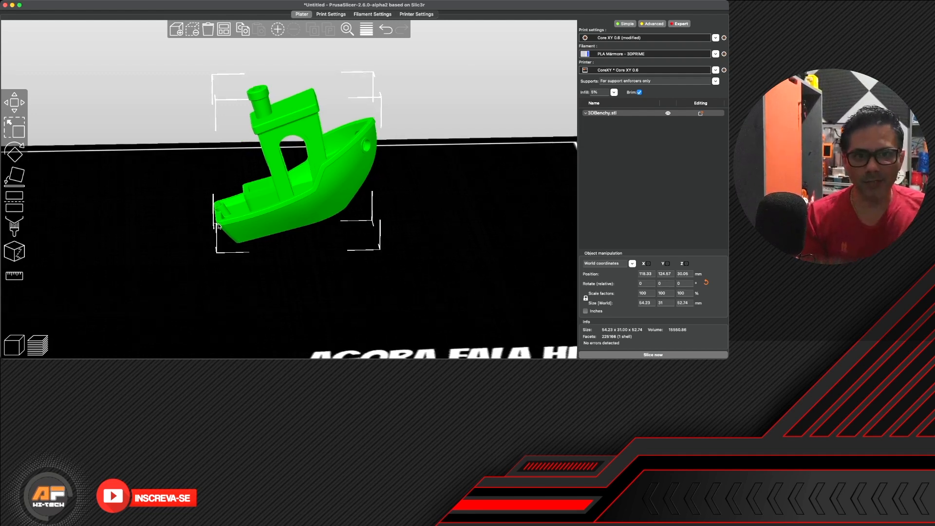
scroll(218, 225, "up", 1)
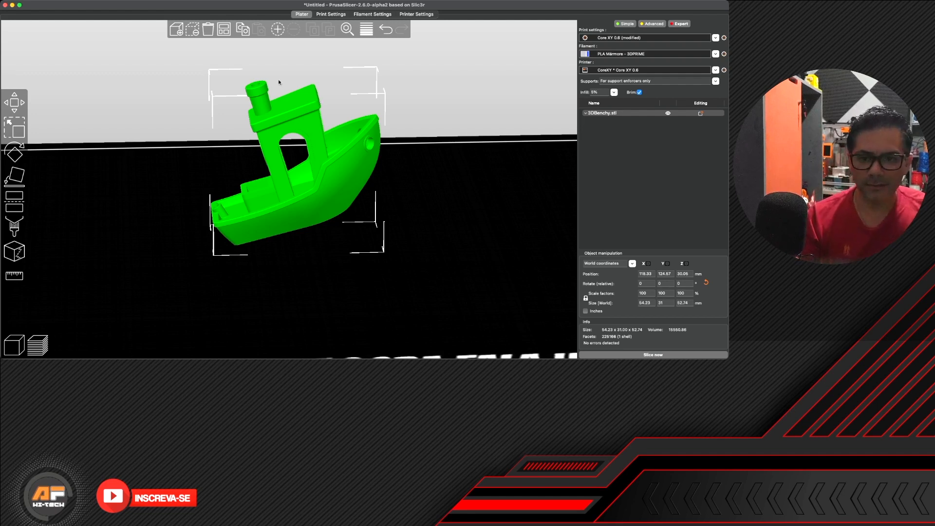
left_click(13, 277)
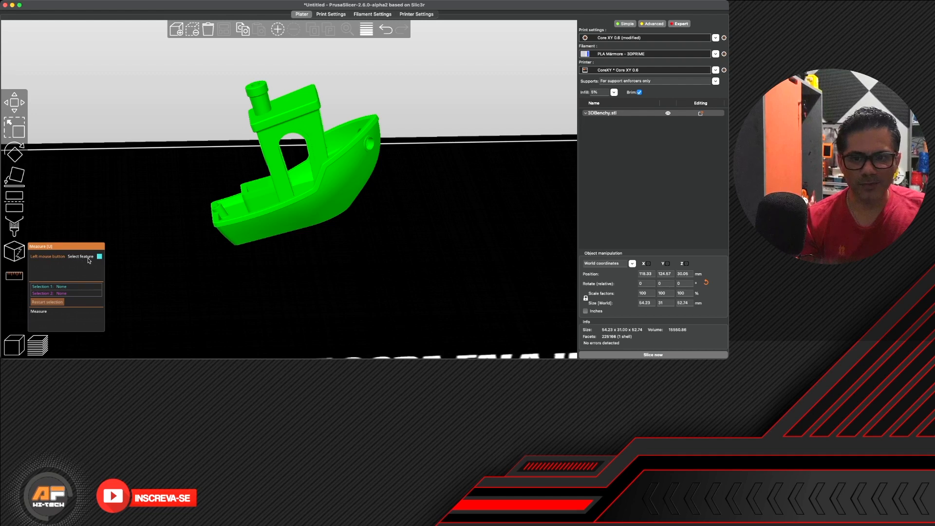
scroll(250, 125, "down", 3)
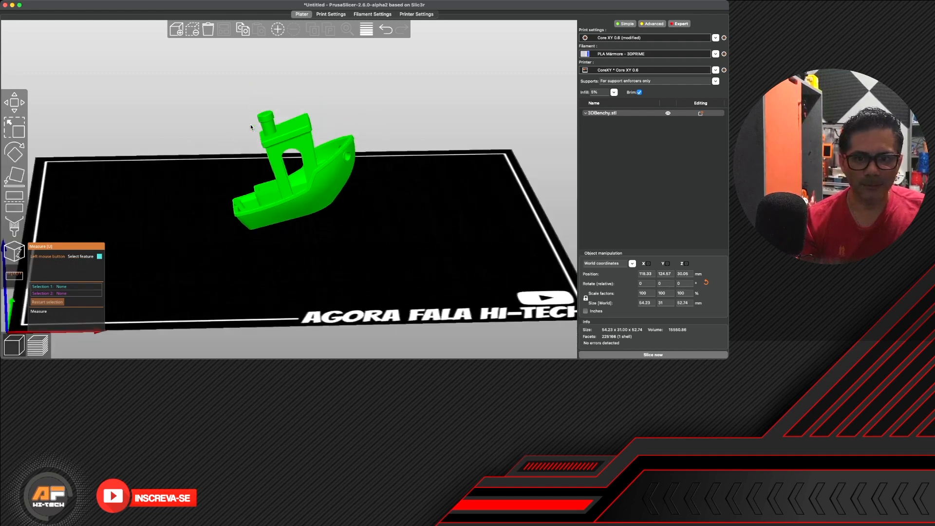
scroll(250, 125, "up", 9)
right_click_drag(204, 116, 220, 147)
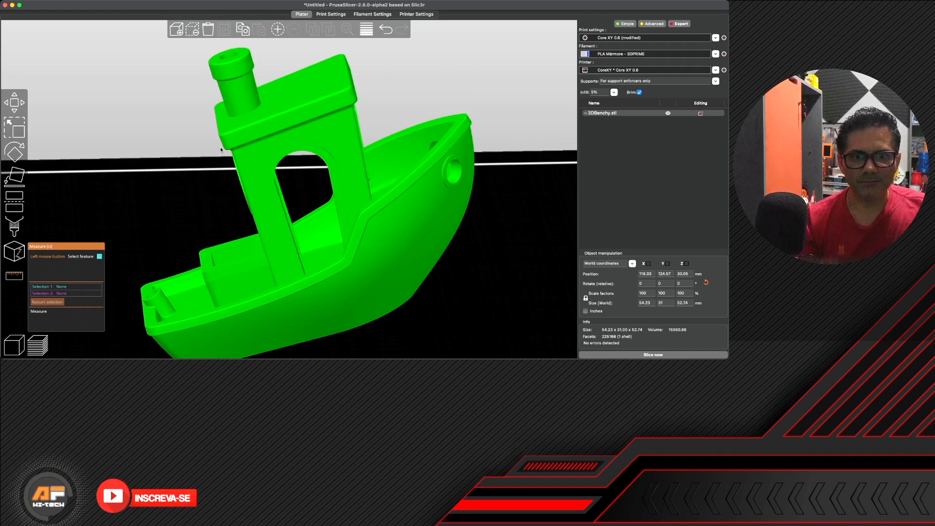
left_click(219, 134)
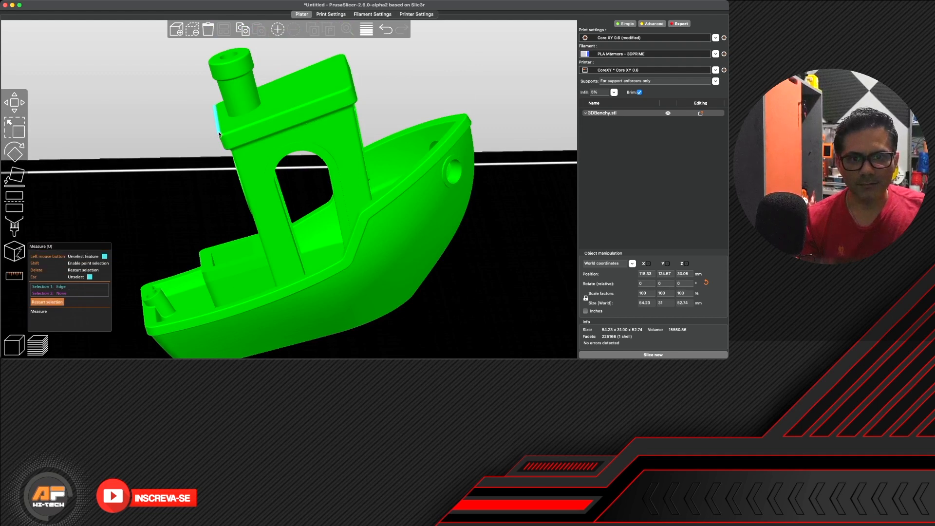
left_click(350, 81)
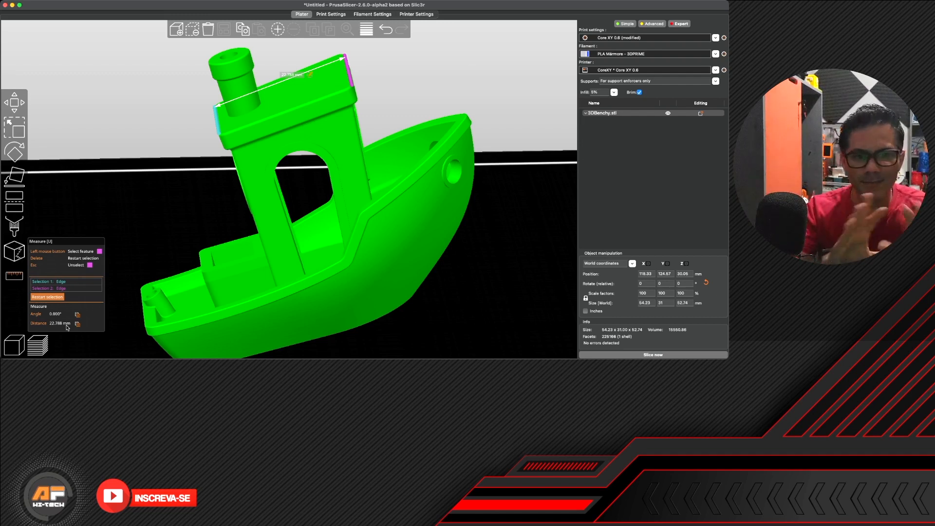
scroll(167, 247, "down", 4)
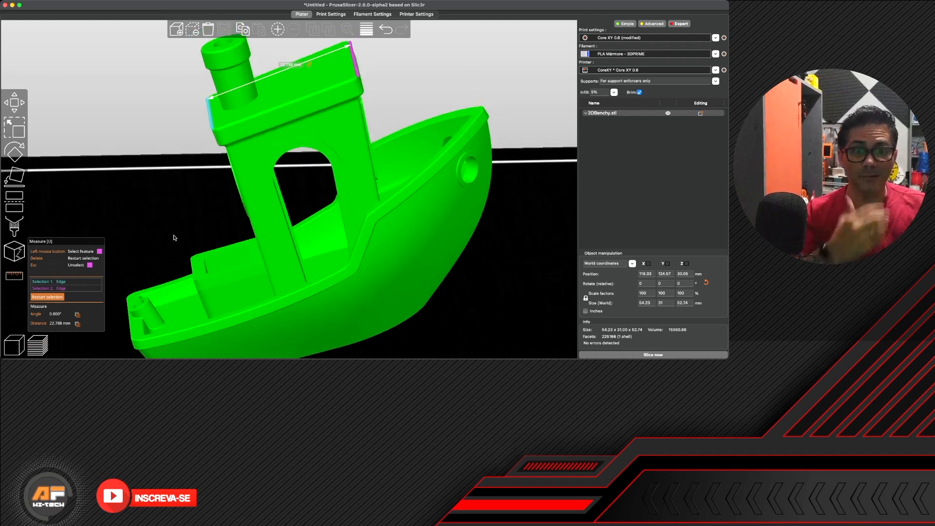
left_click_drag(173, 238, 174, 247)
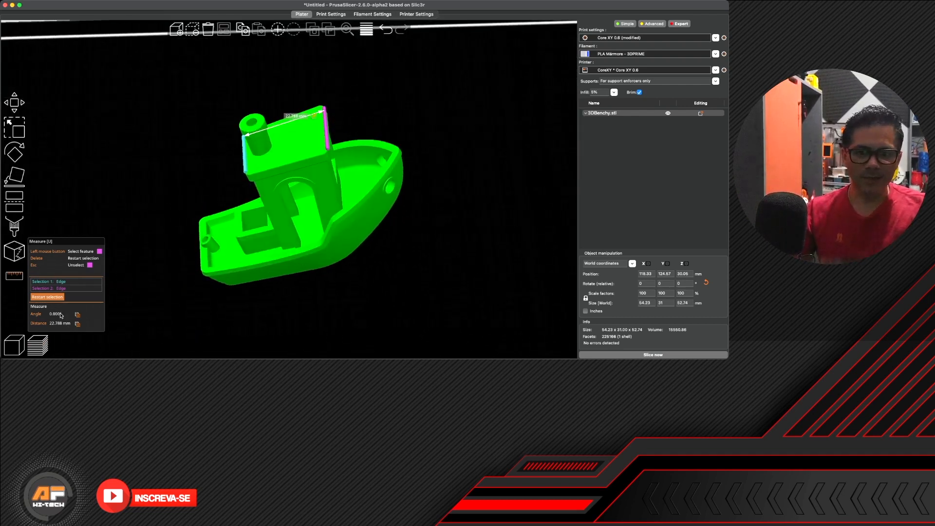
Restart the measurement selection, measure from a cabin roof edge to a vertex on the hull rim, and close the Measure tool
left_click(47, 296)
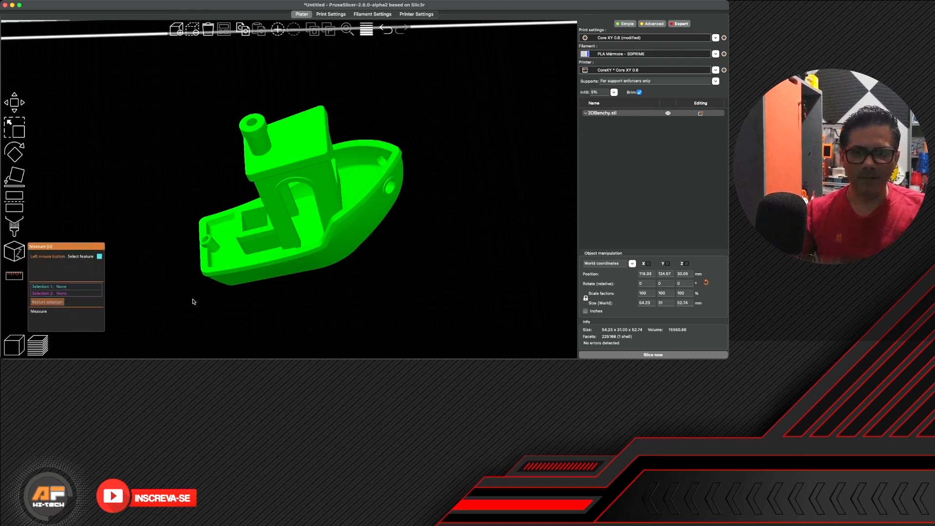
left_click_drag(194, 300, 200, 279)
left_click(245, 162)
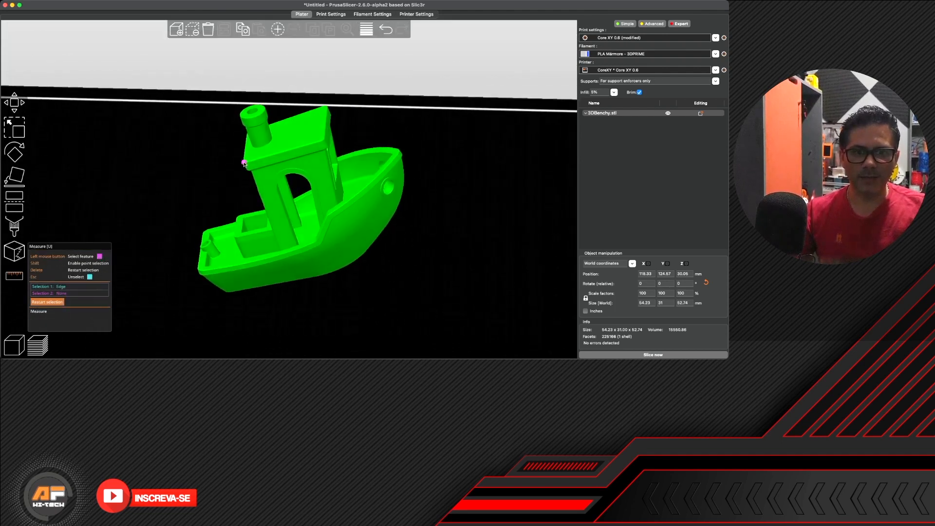
left_click(328, 216)
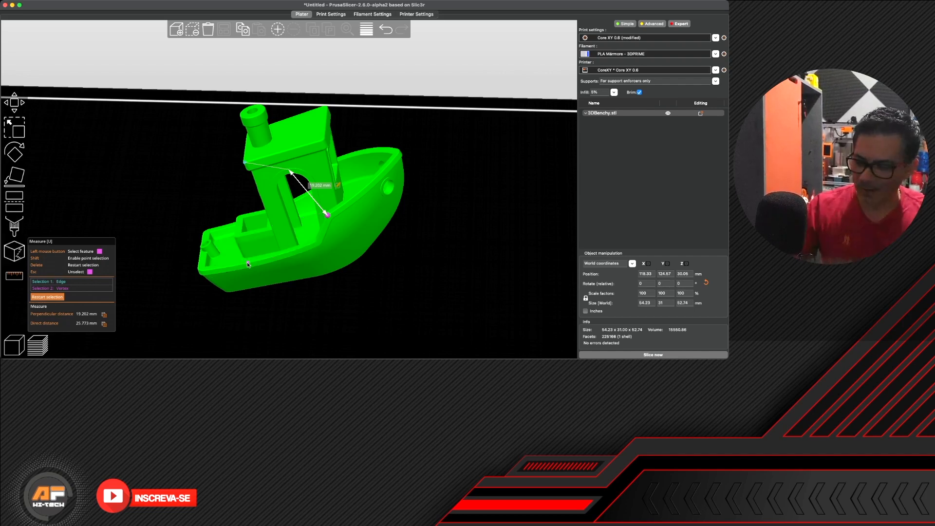
key("u")
left_click_drag(99, 178, 101, 175)
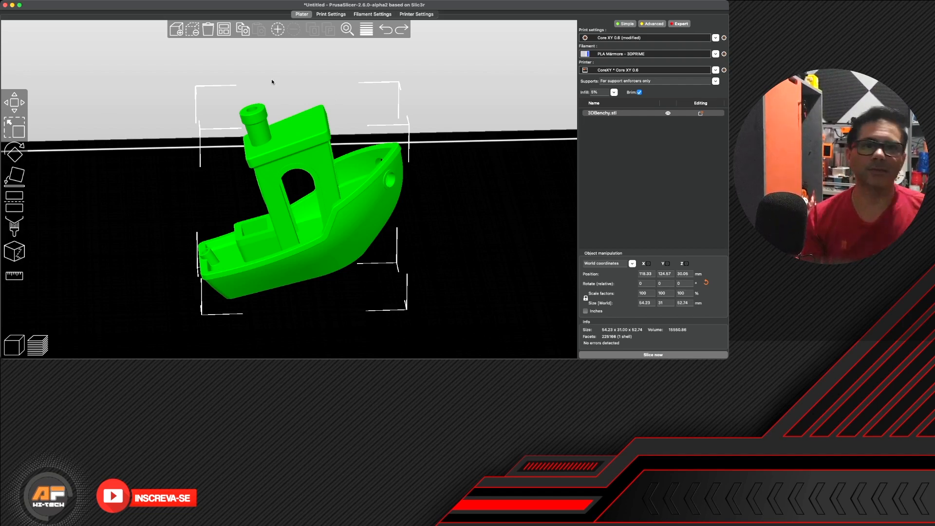
Try the Idle temperature option in the filament settings, switching it on, off and on again
left_click(373, 15)
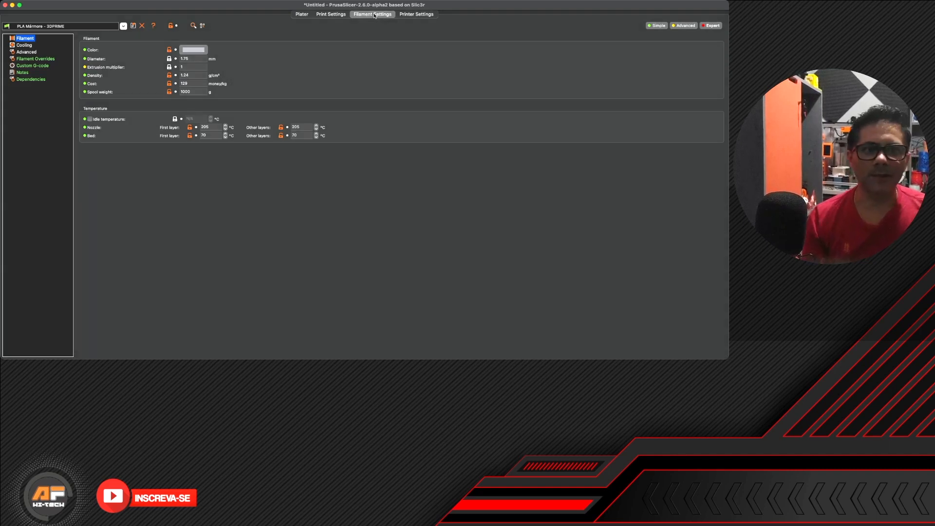
left_click(89, 119)
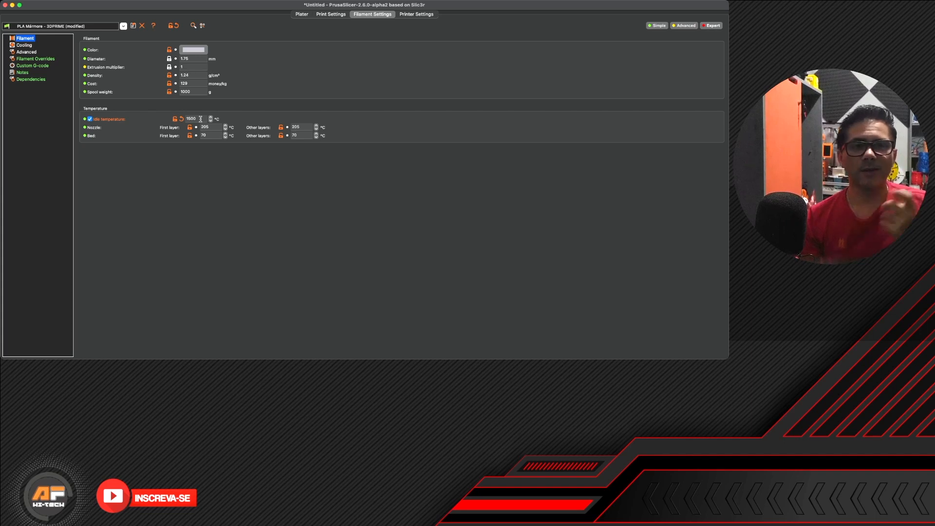
left_click_drag(200, 119, 185, 118)
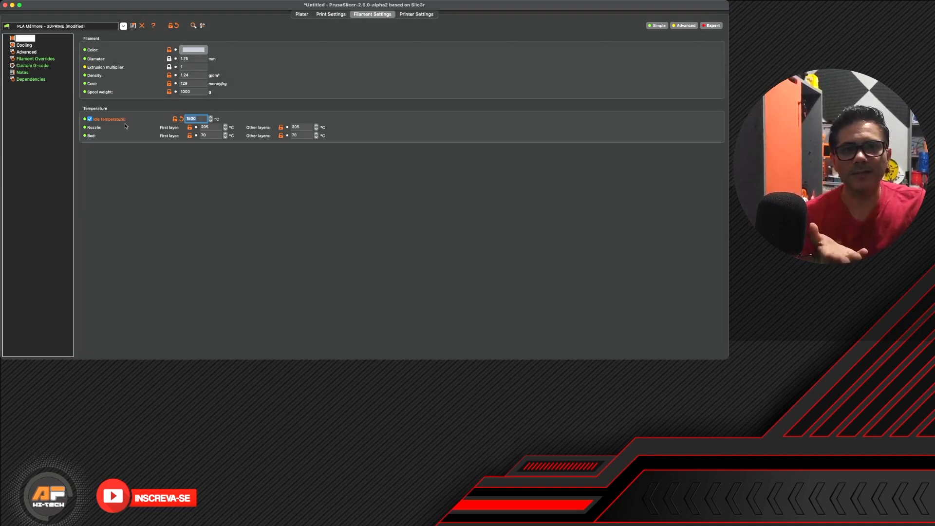
left_click(90, 119)
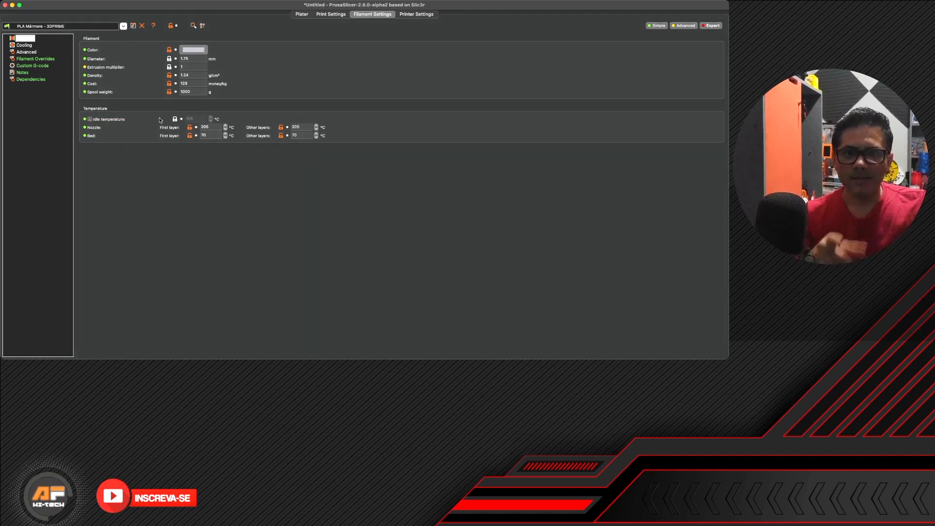
left_click(90, 119)
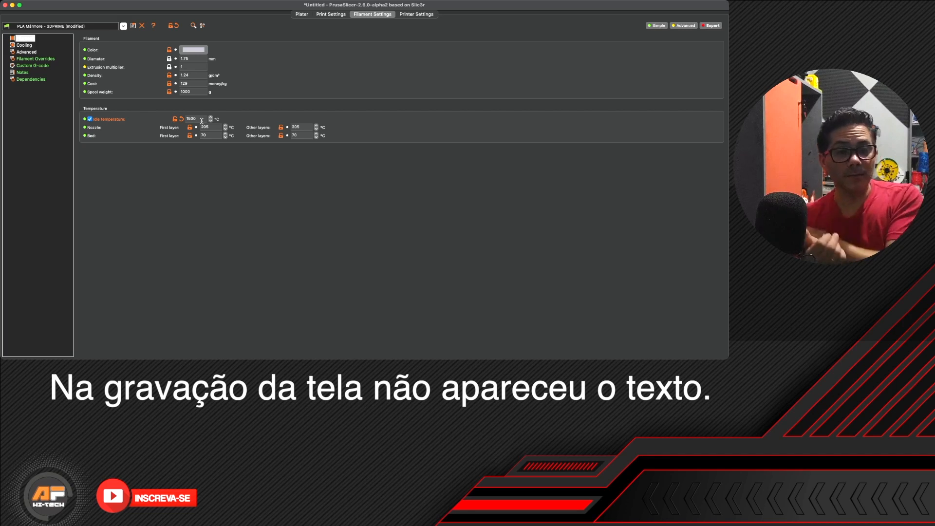
Look through the print settings up to Multiple Extruders and try switching Ooze prevention on and off
left_click(335, 14)
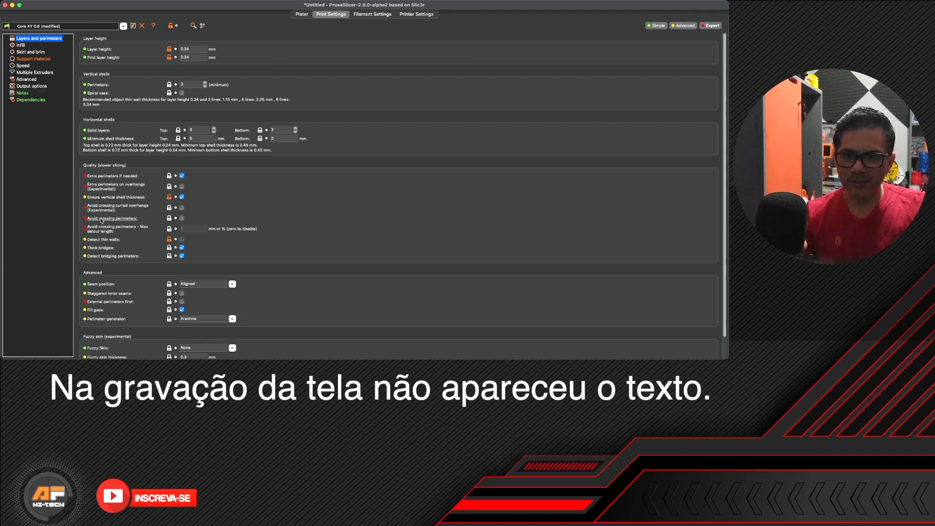
scroll(106, 295, "down", 1)
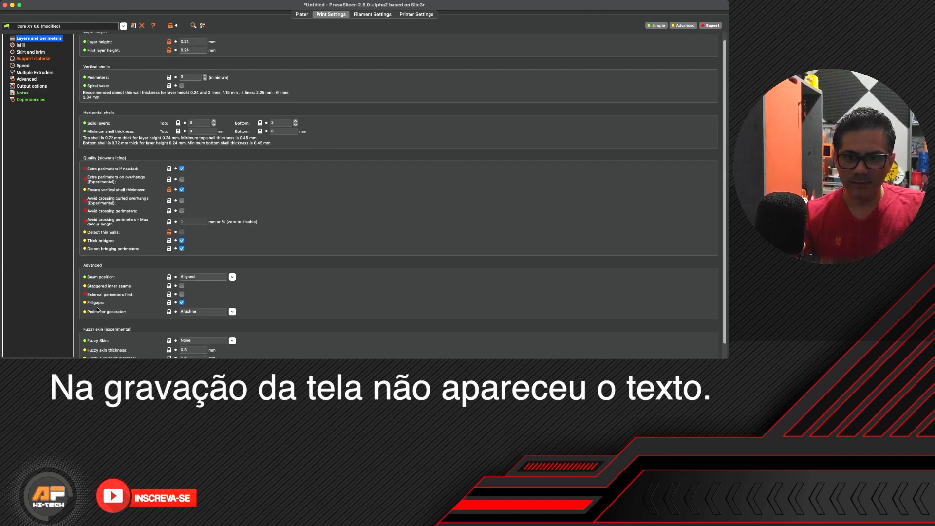
left_click(20, 45)
left_click(24, 66)
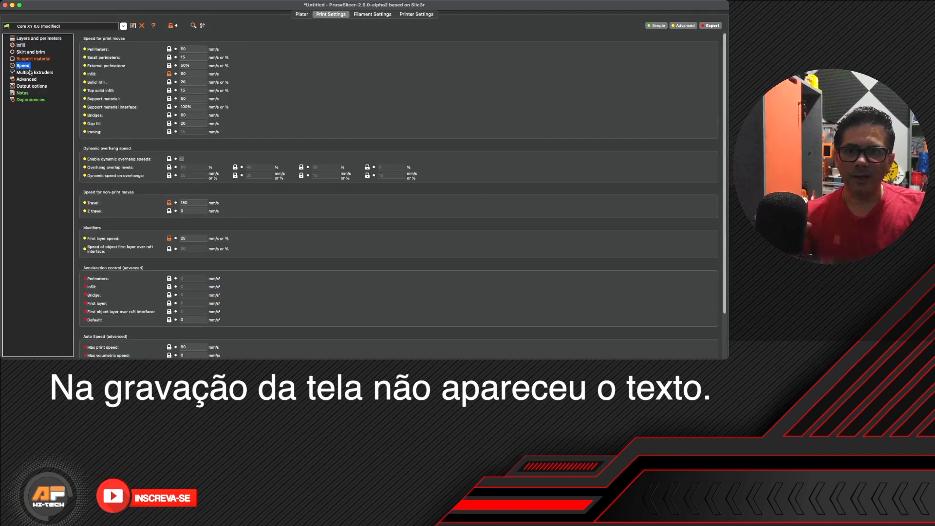
left_click(37, 74)
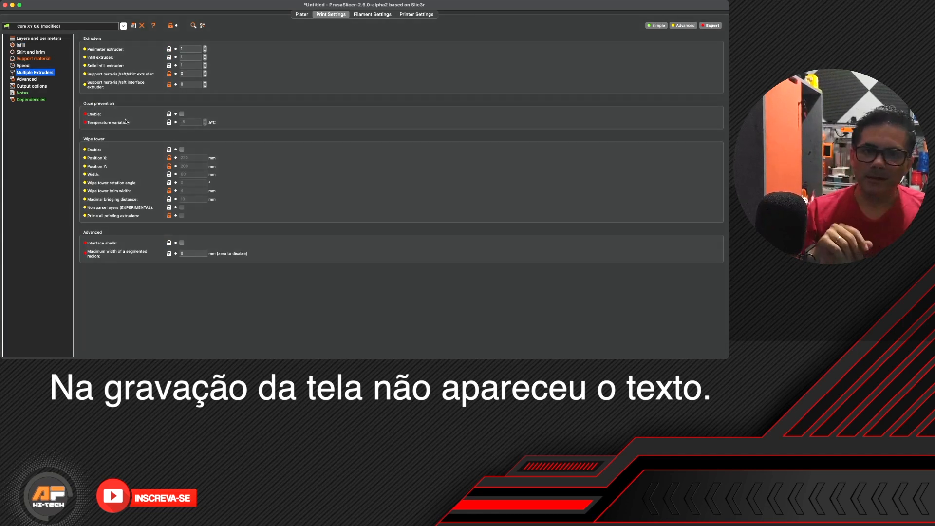
left_click(181, 114)
left_click(181, 114)
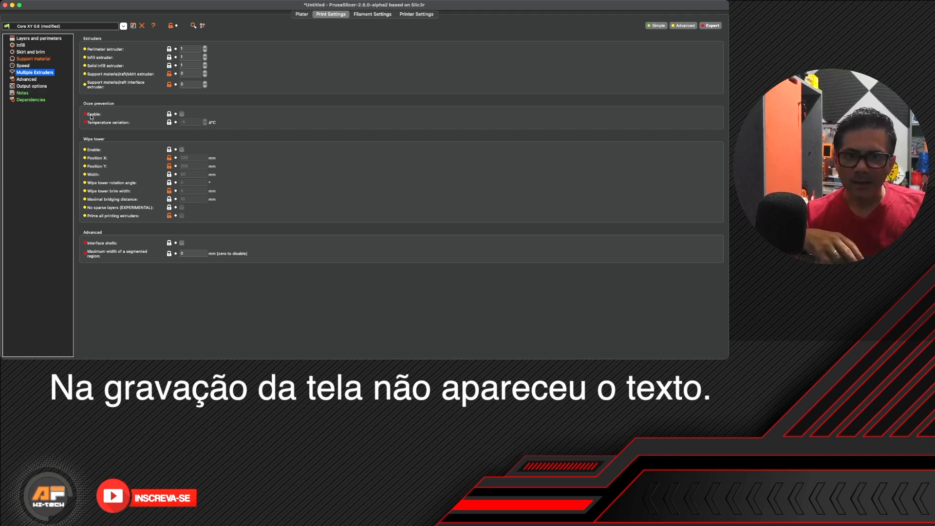
left_click(182, 114)
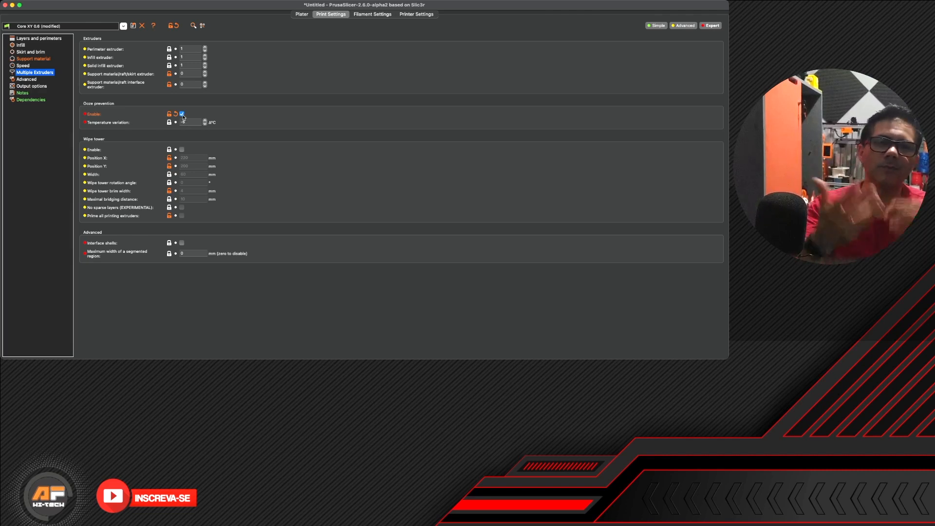
left_click(182, 114)
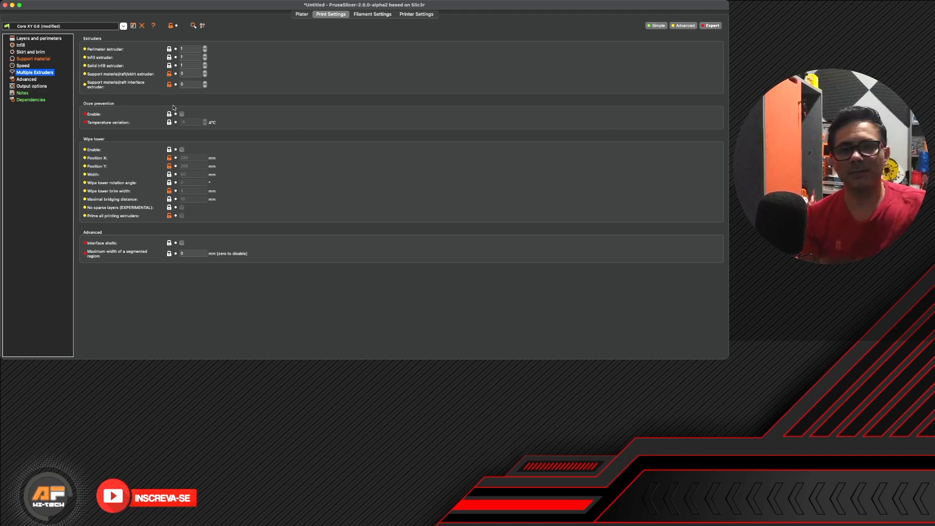
Disable the Idle temperature option in the filament settings and return to the print settings
left_click(366, 15)
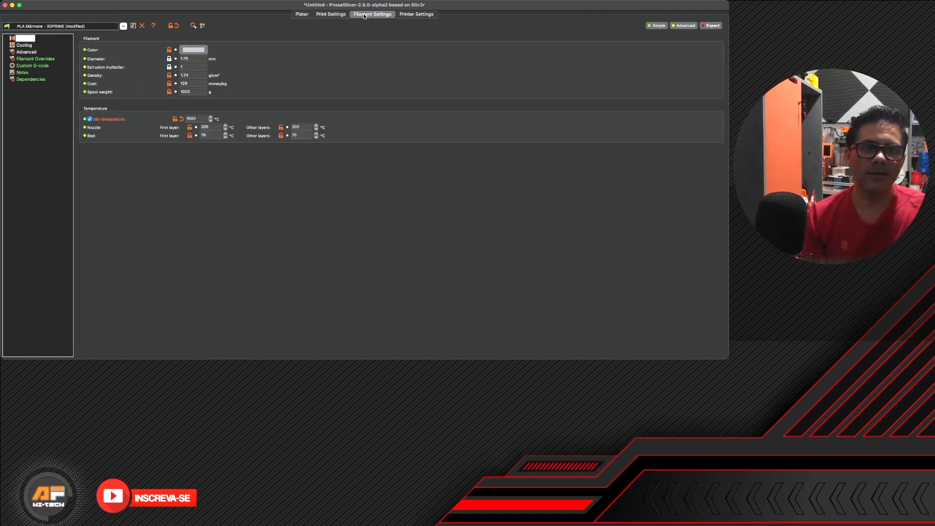
left_click(90, 119)
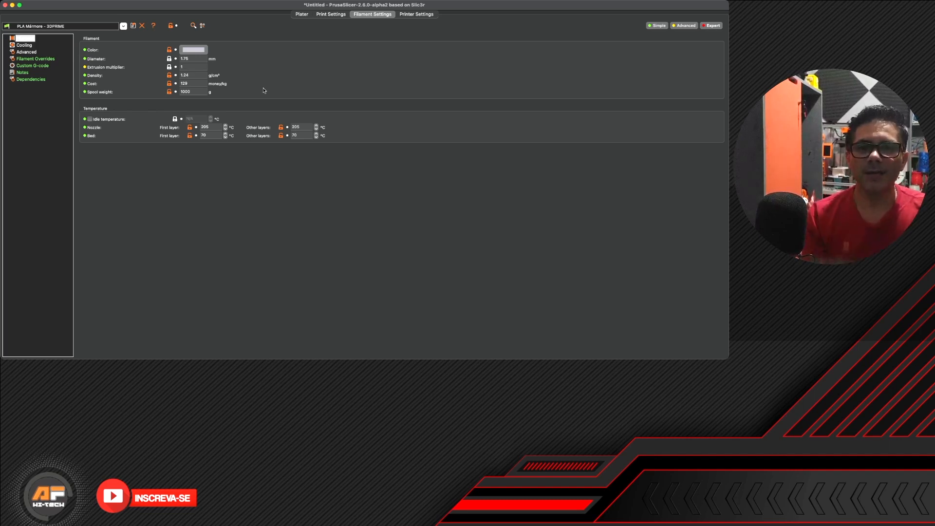
left_click(331, 15)
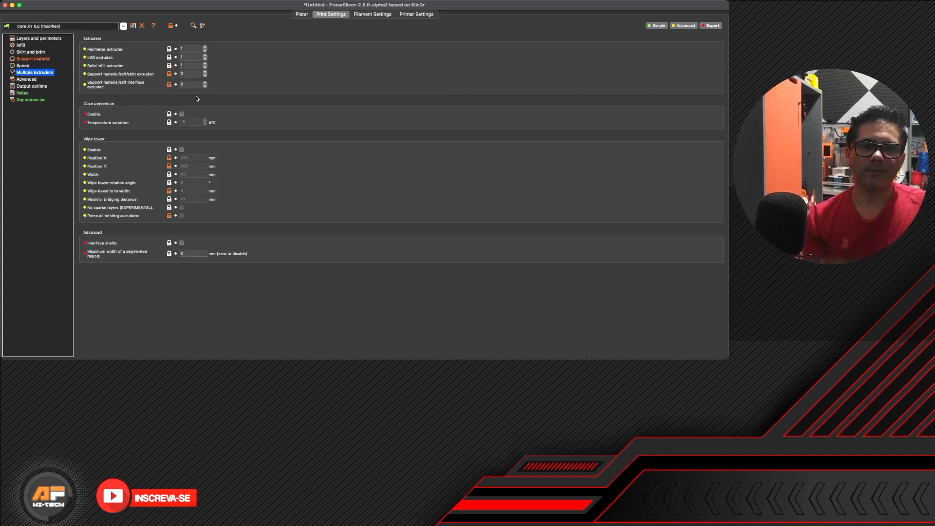
Enable dynamic overhang speeds in the Speed settings and go through the overhang overlap level and dynamic speed values
left_click(22, 65)
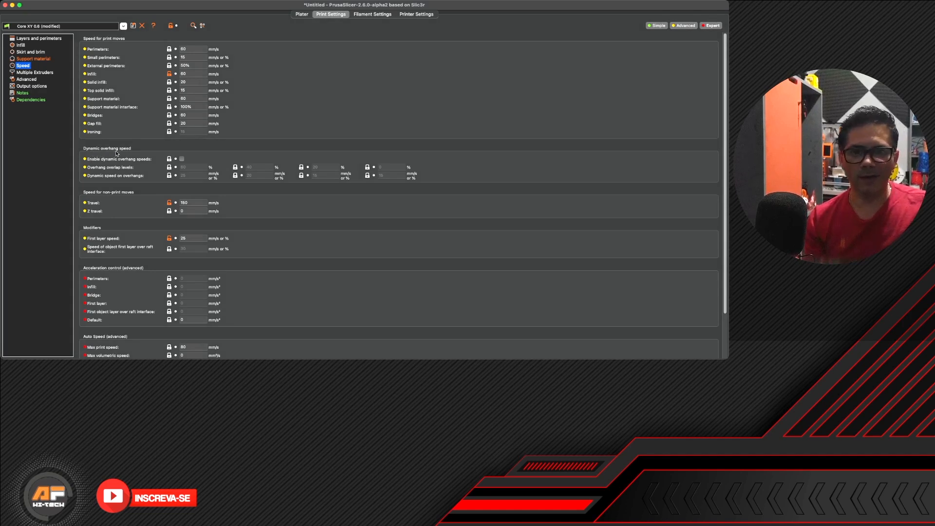
left_click(181, 159)
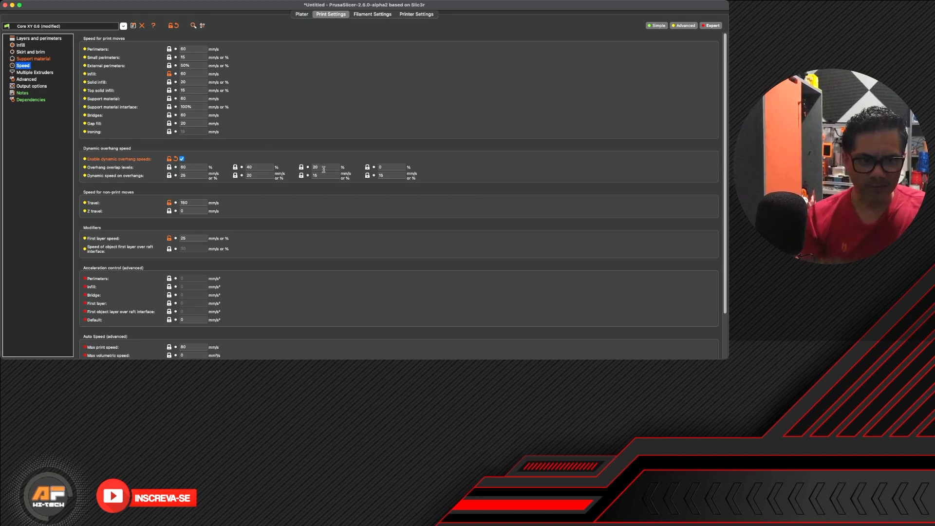
left_click(178, 168)
left_click(252, 167)
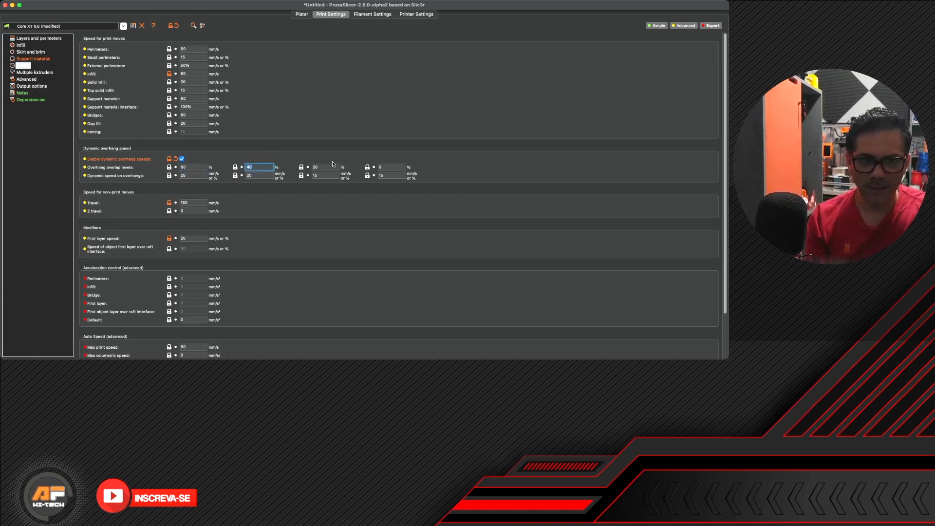
key("Tab")
key("Tab")
key("Tab")
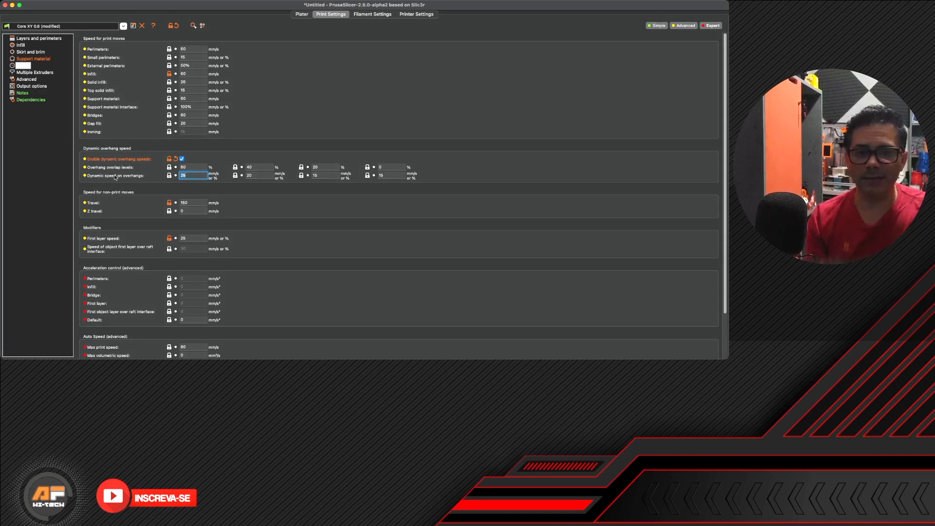
left_click(329, 176)
left_click(262, 168)
left_click(197, 167)
left_click(194, 175)
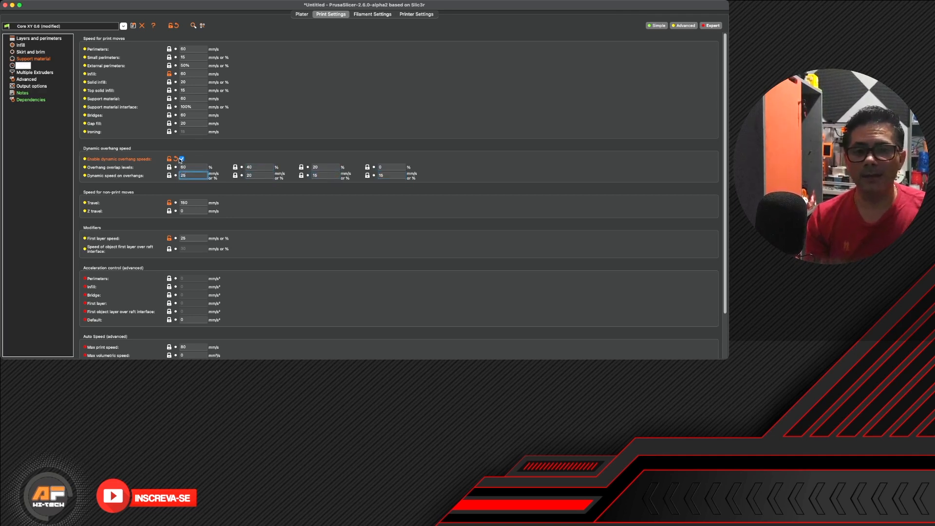
Disable dynamic overhang speeds and return to the 3DBenchy on the plater
left_click(182, 160)
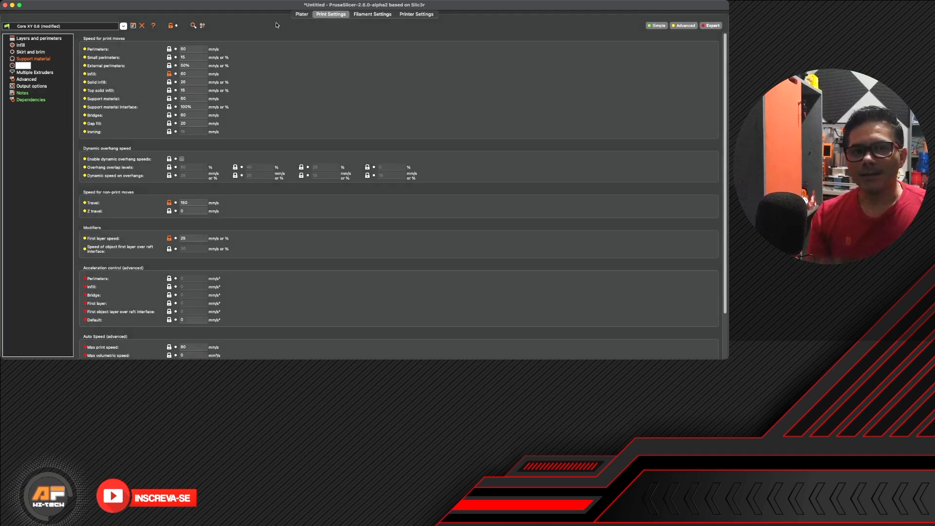
left_click(302, 14)
scroll(440, 254, "down", 5)
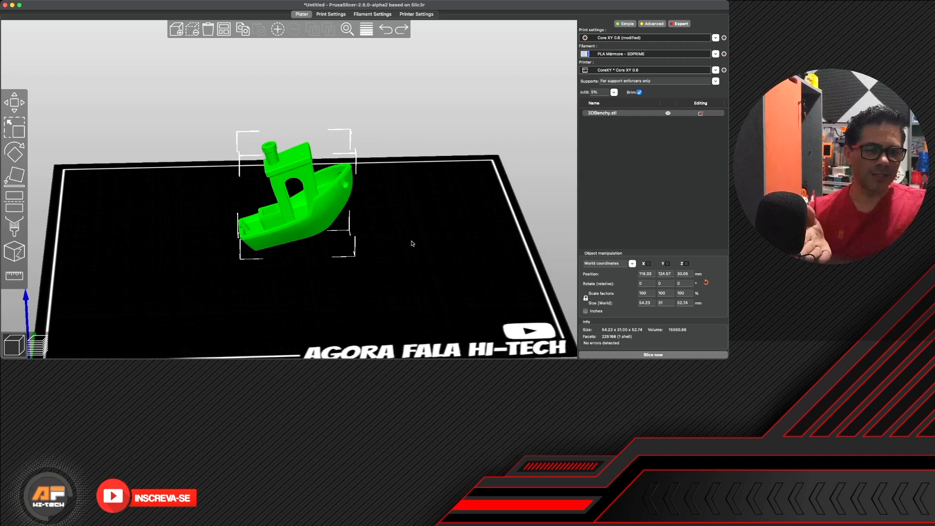
Set the 3DBenchy's supports to Support on build plate only
key("1")
left_click_drag(411, 233, 507, 208)
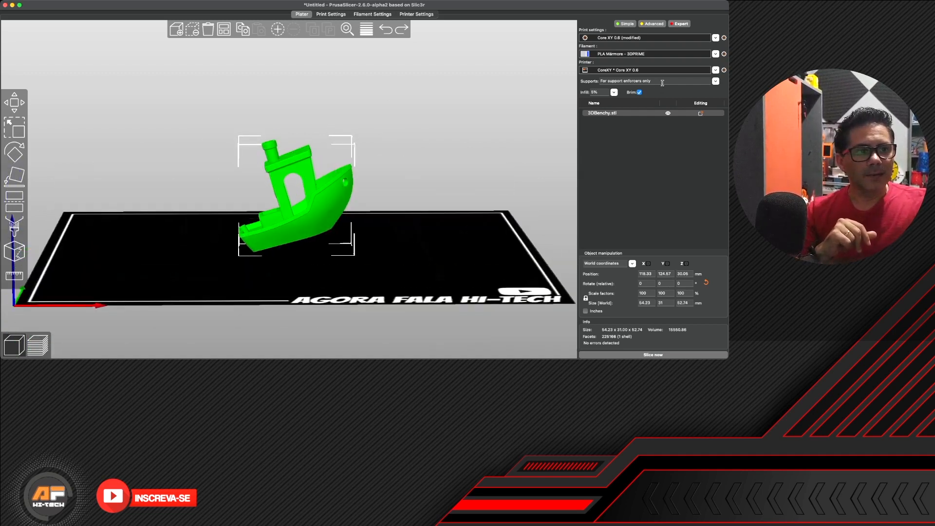
left_click(616, 96)
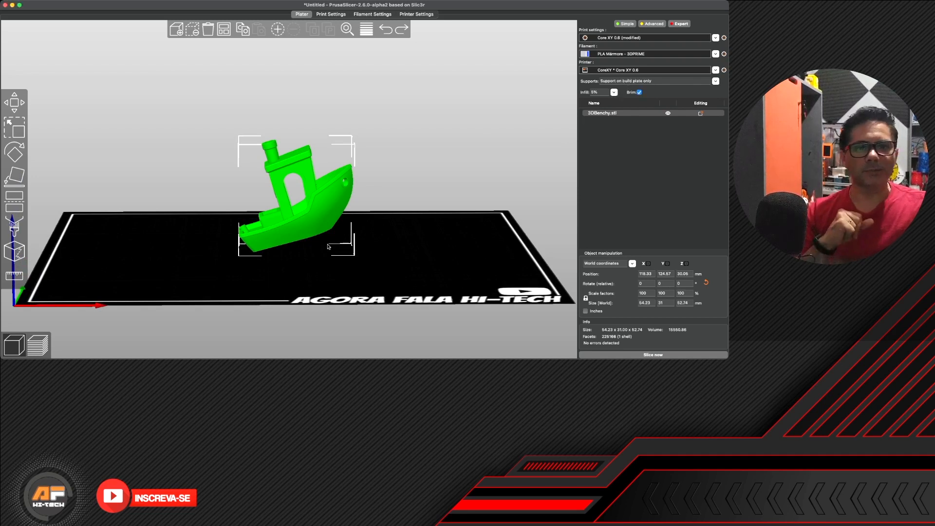
left_click_drag(210, 280, 210, 281)
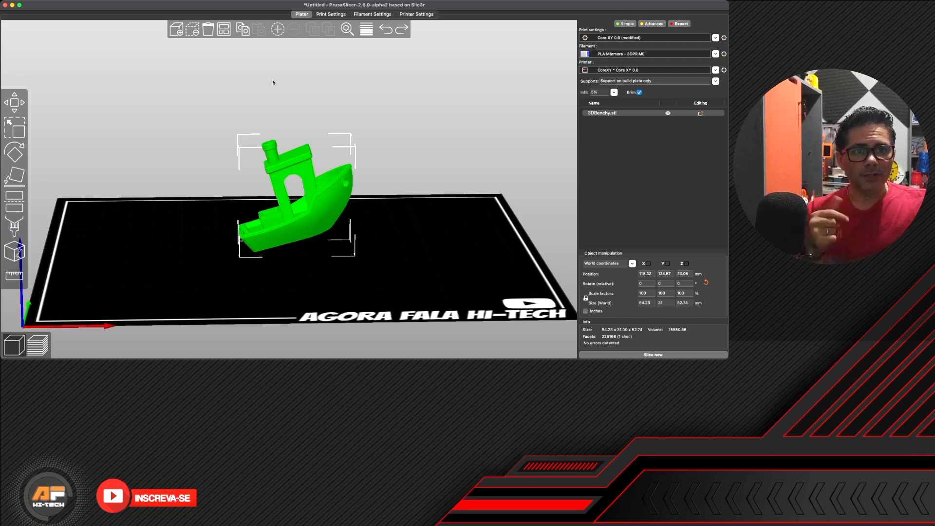
Go to the Support material print settings and go through the Organic style and the tree support parameters
left_click(337, 14)
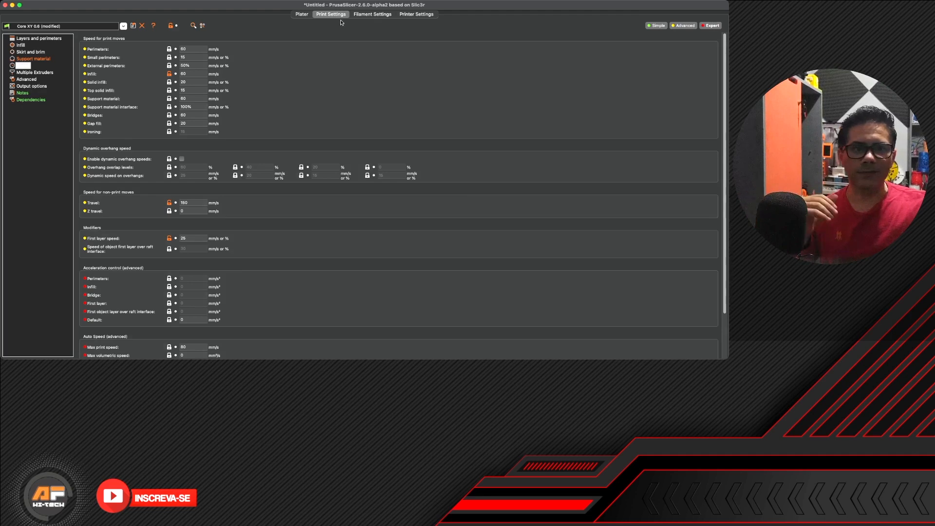
left_click(45, 58)
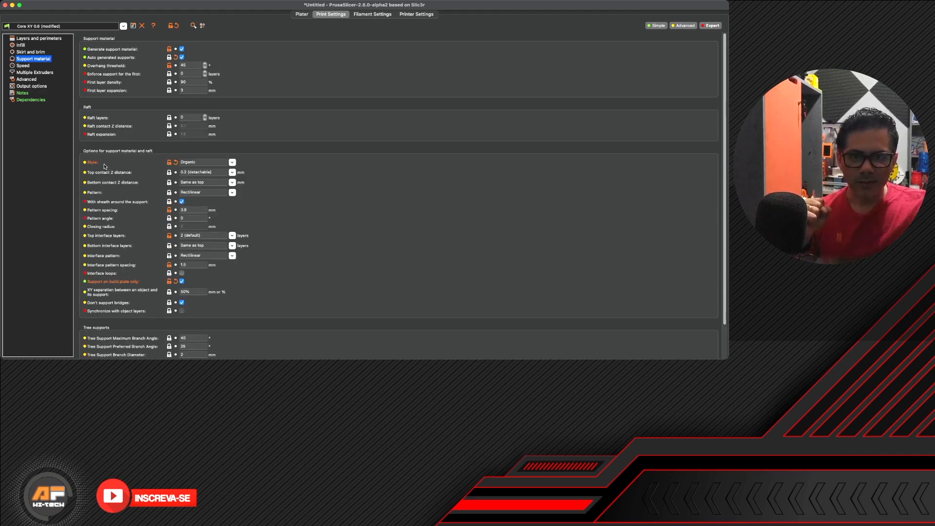
left_click(208, 182)
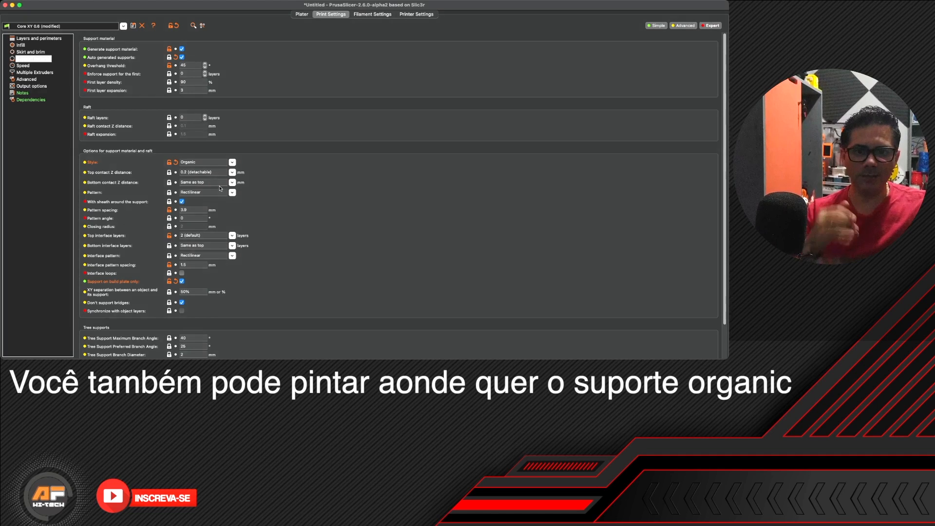
scroll(287, 184, "down", 2)
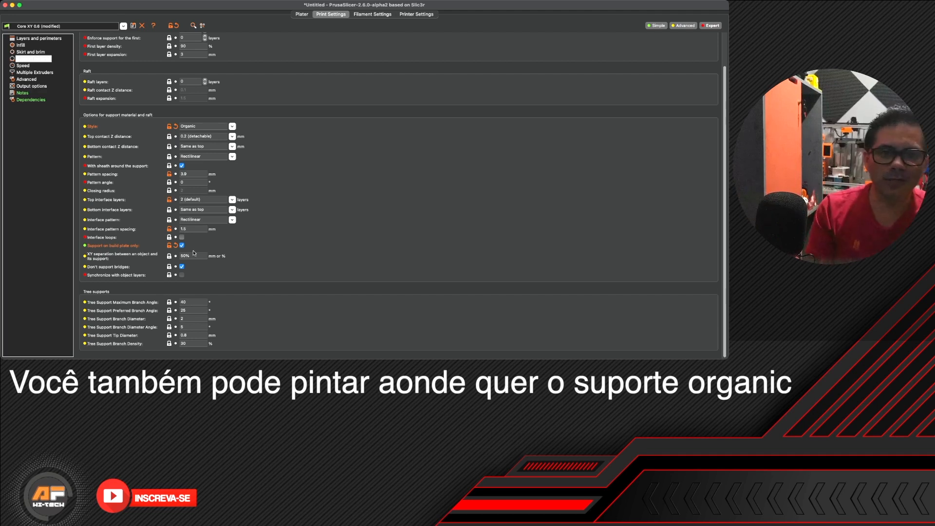
Return to the plater and slice the 3DBenchy to view its organic supports up close
left_click(302, 14)
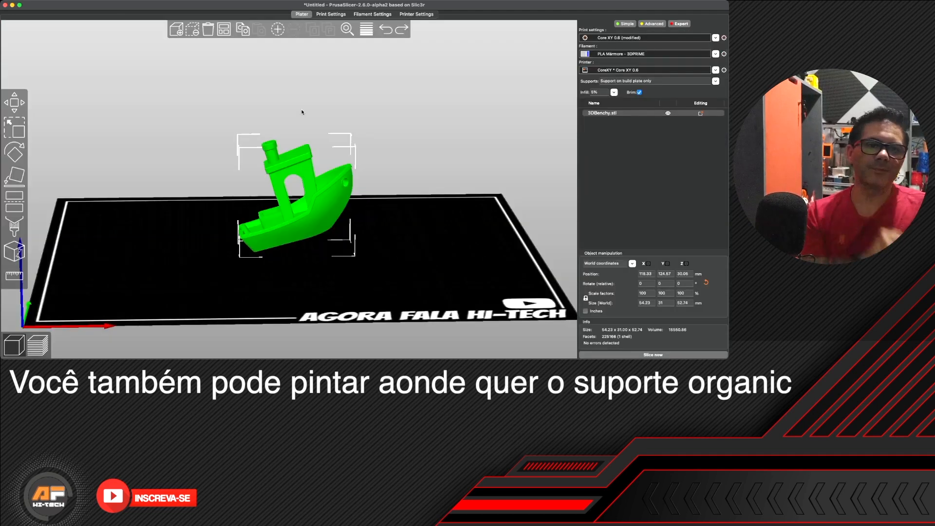
left_click(37, 344)
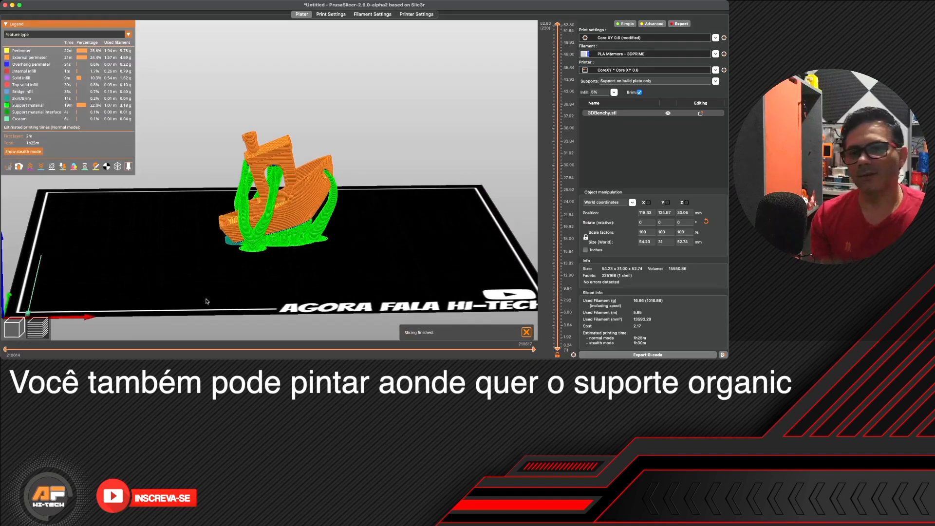
scroll(319, 272, "up", 3)
scroll(318, 272, "up", 3)
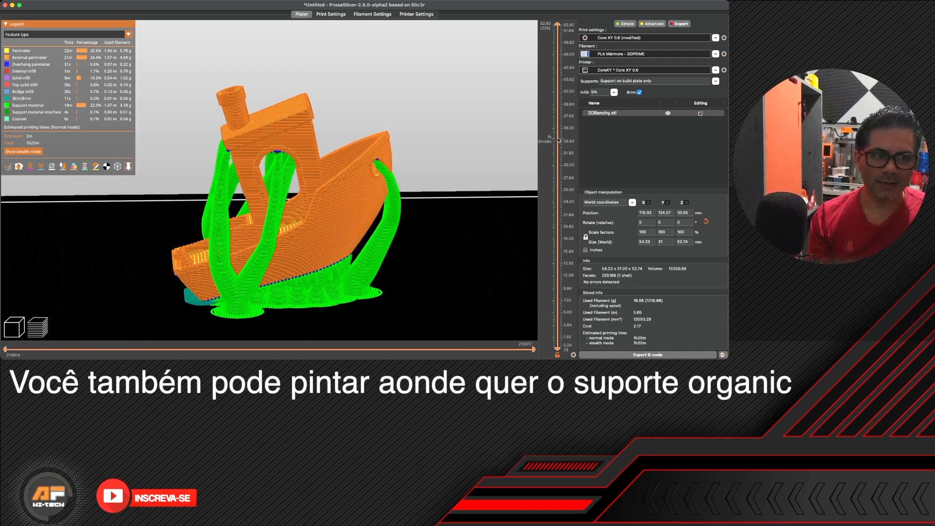
Inspect the organic supports by lowering the layer preview to about 20.40 mm and raising it to about 51.36 mm
left_click_drag(557, 223, 557, 223)
left_click_drag(437, 253, 437, 277)
scroll(502, 239, "down", 3)
scroll(502, 239, "up", 2)
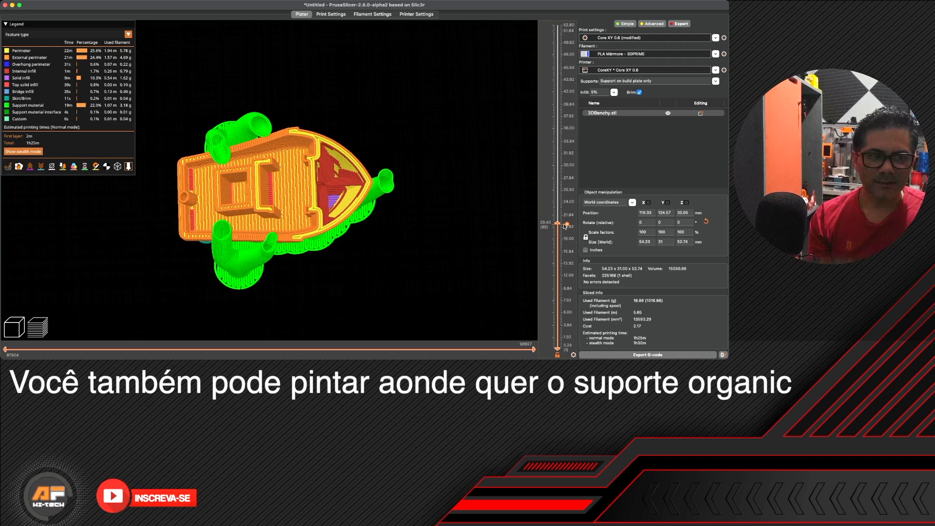
left_click_drag(558, 224, 557, 33)
left_click_drag(481, 171, 259, 220)
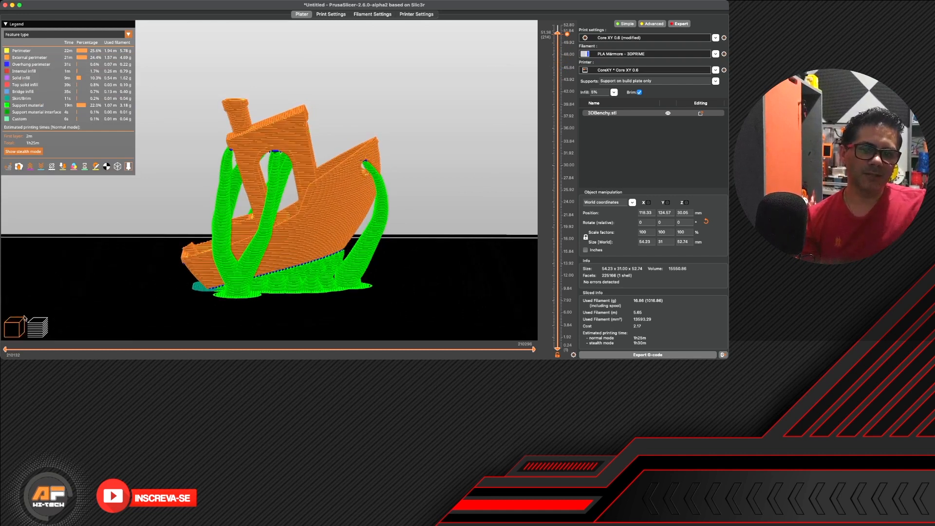
left_click(15, 328)
left_click(42, 335)
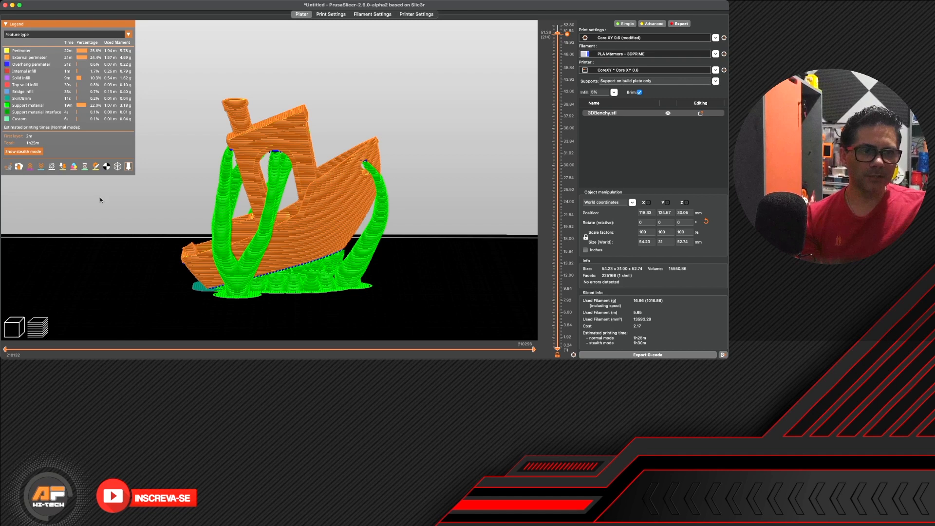
Set supports to None, reslice the 3DBenchy and examine its overhangs from below
left_click(7, 331)
left_click(716, 81)
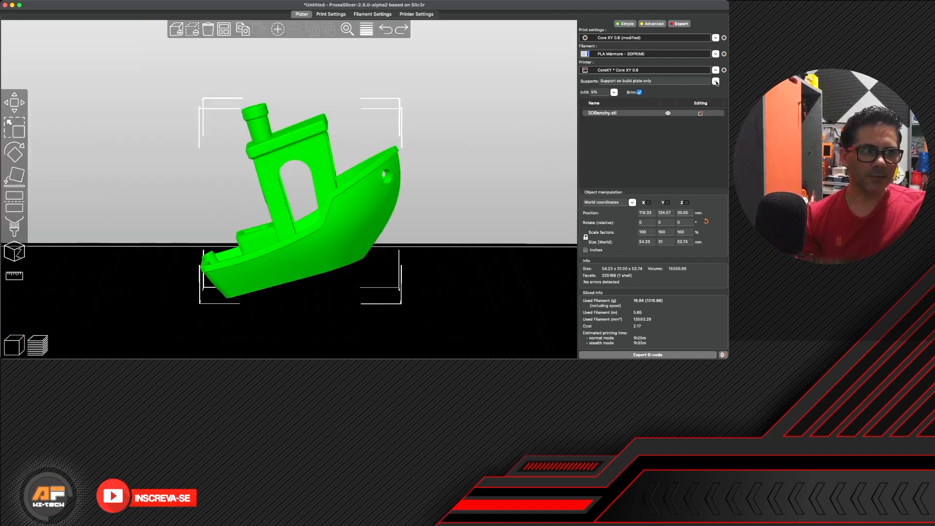
left_click(641, 89)
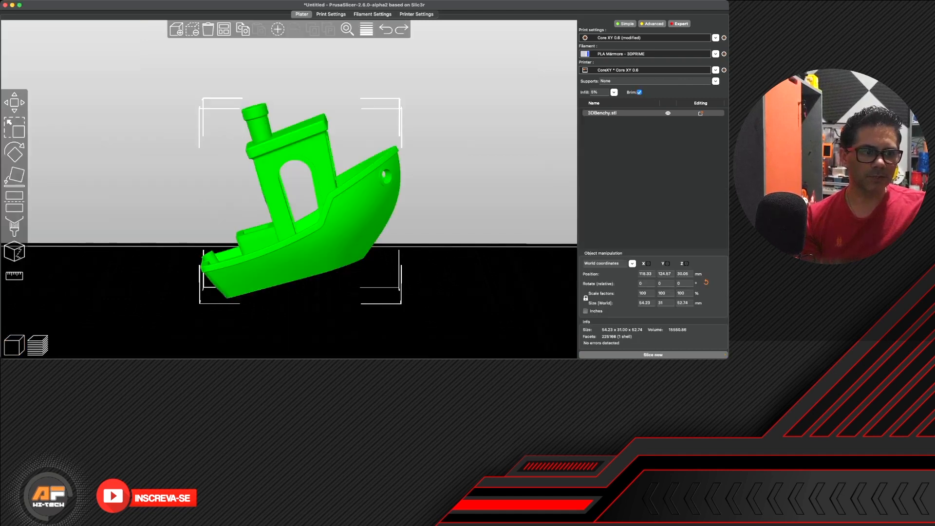
left_click(636, 356)
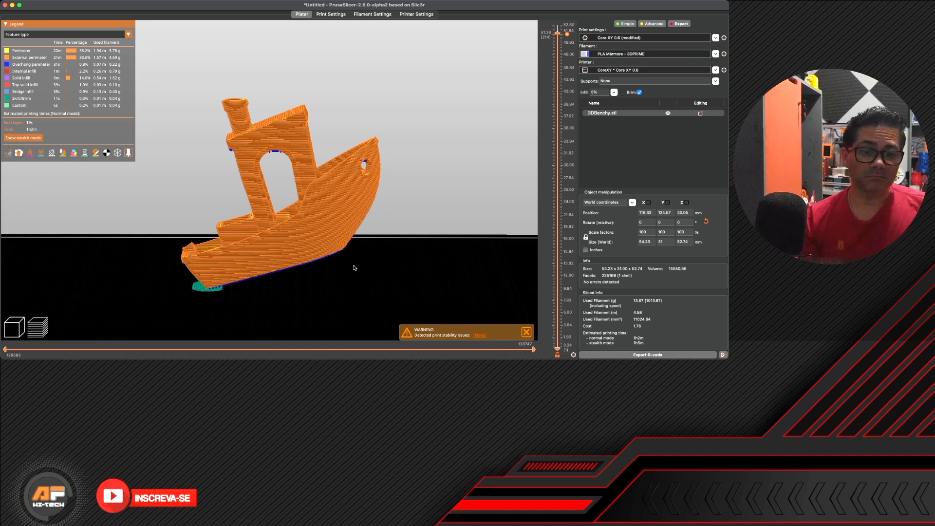
left_click_drag(354, 267, 298, 273)
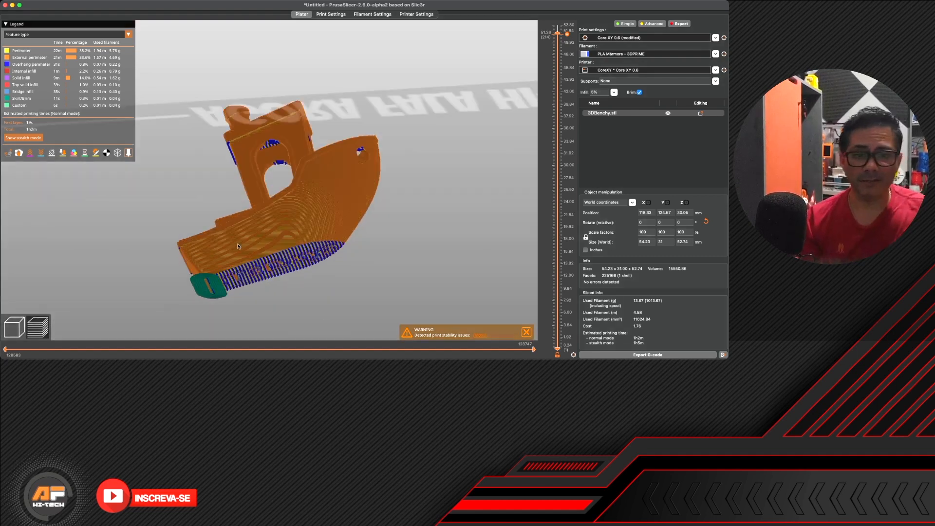
left_click_drag(150, 227, 152, 246)
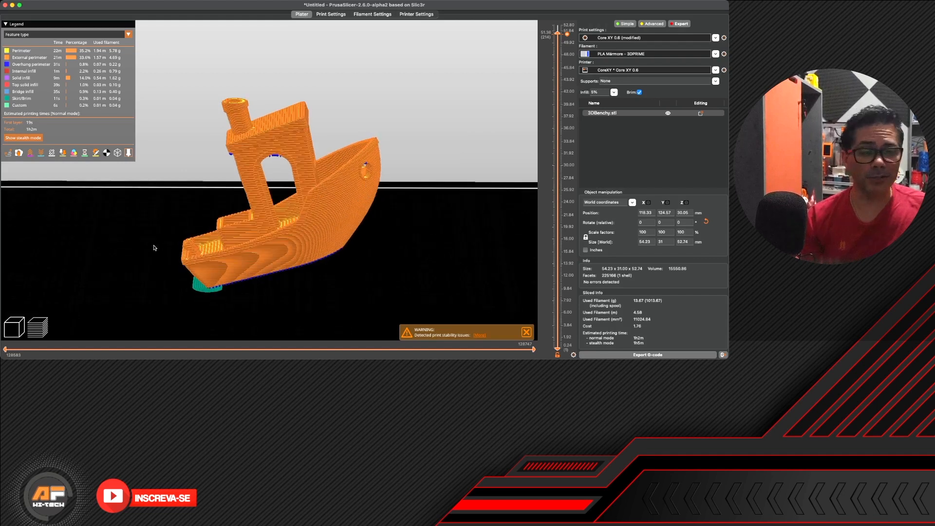
Set supports back to Support on build plate only and slice the 3DBenchy again
left_click(16, 325)
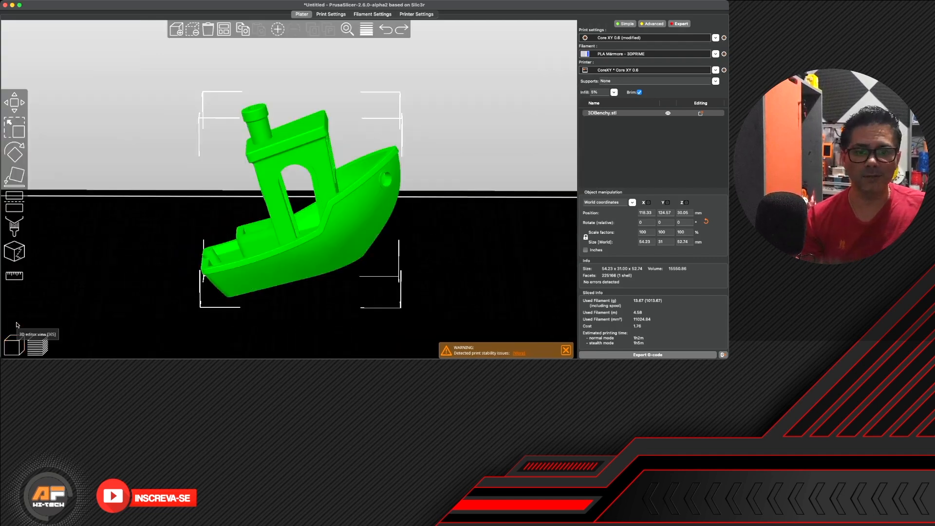
left_click(25, 111)
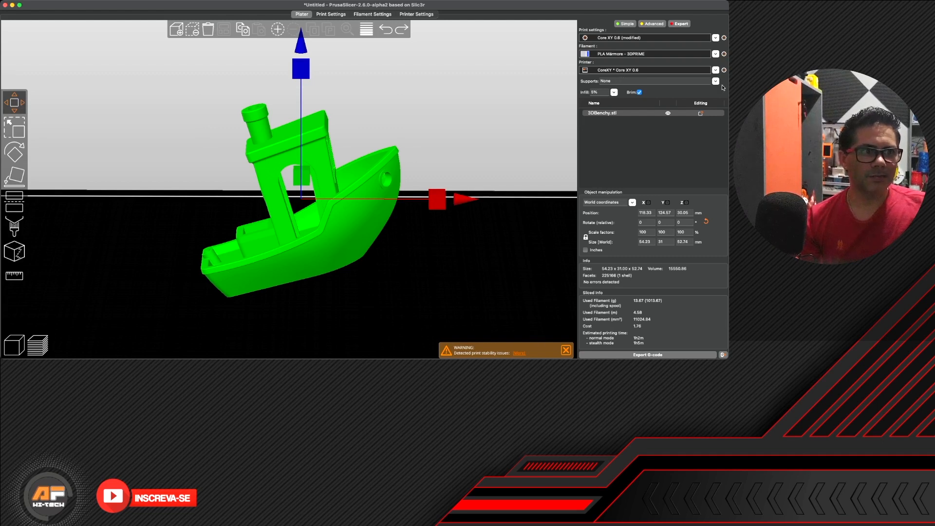
left_click(612, 98)
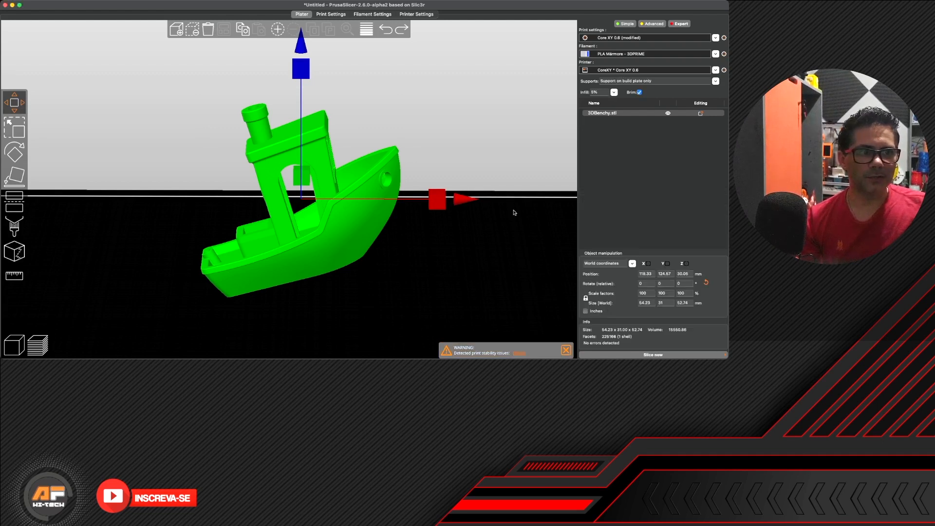
left_click(634, 355)
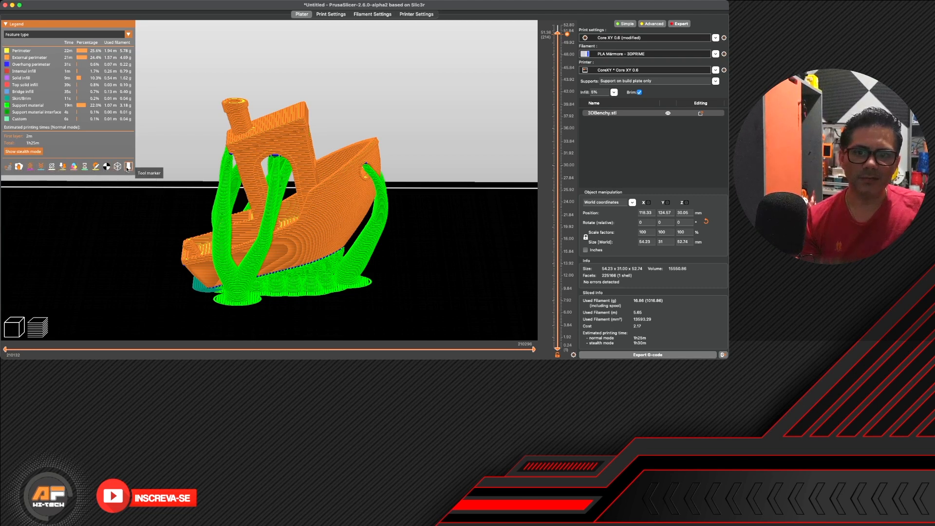
Show and hide the Shells and the Center of gravity marker in the sliced preview
left_click(117, 167)
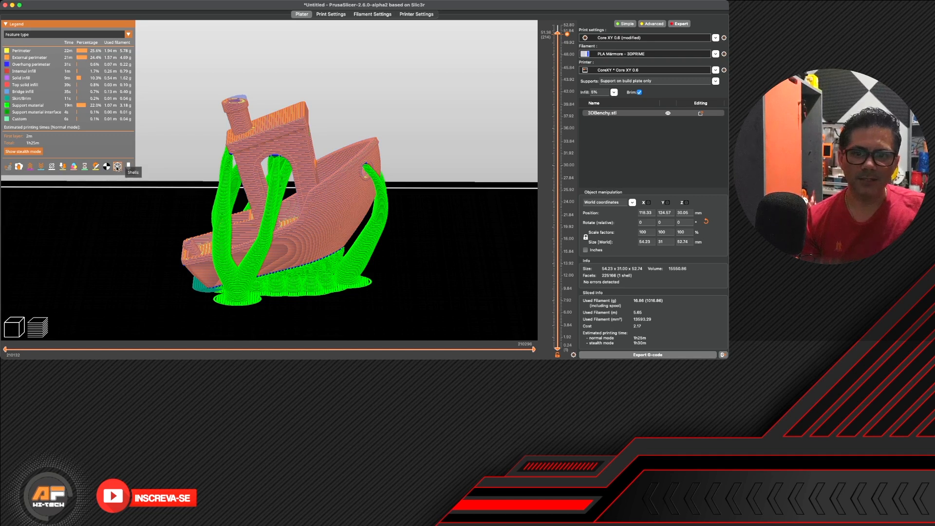
left_click(116, 166)
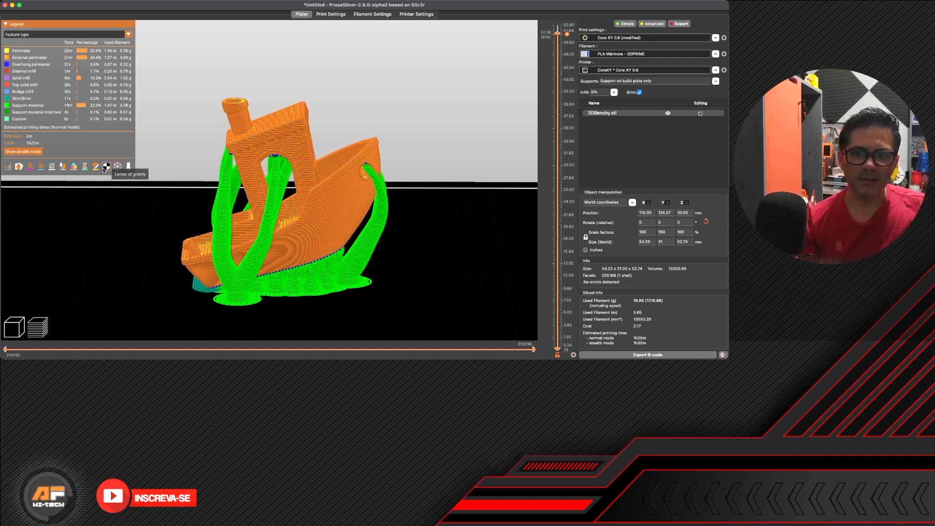
left_click(104, 168)
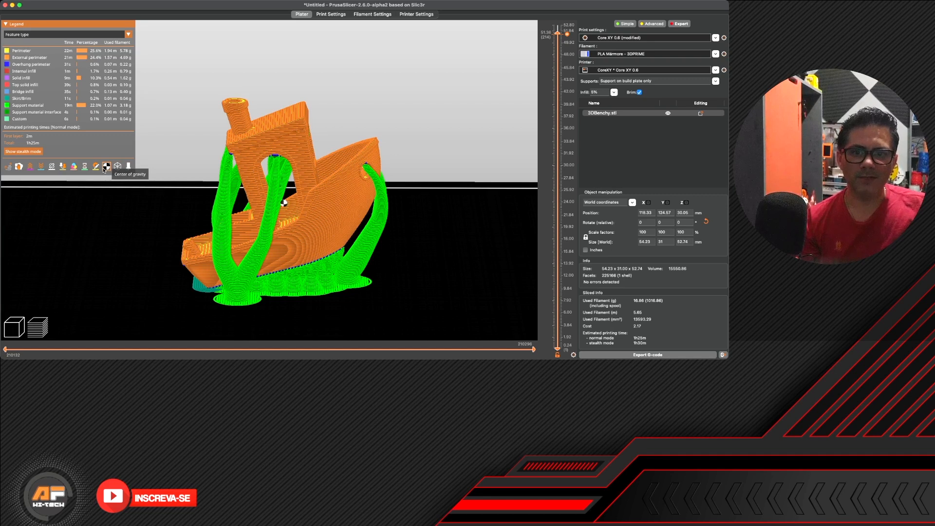
left_click(104, 168)
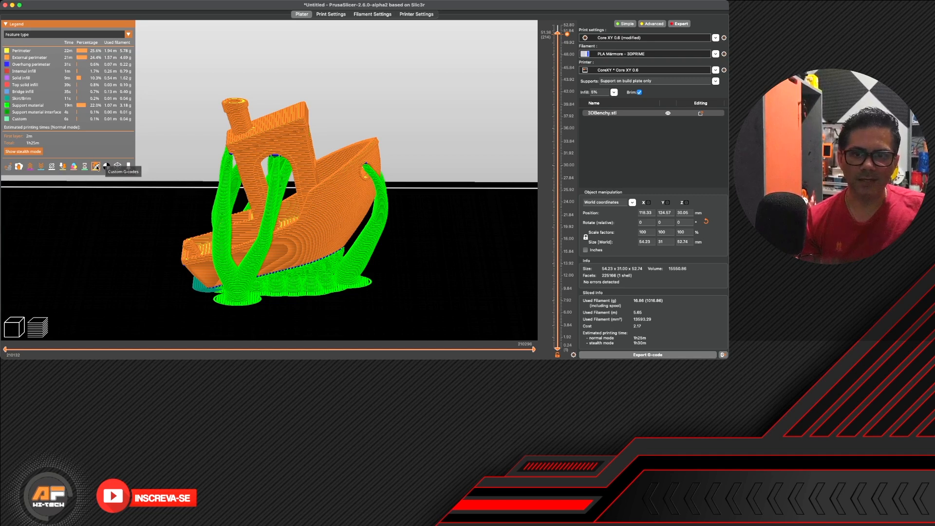
Show the preview up to the topmost layer and try the Print pauses and Color changes markers
left_click_drag(558, 104, 549, 5)
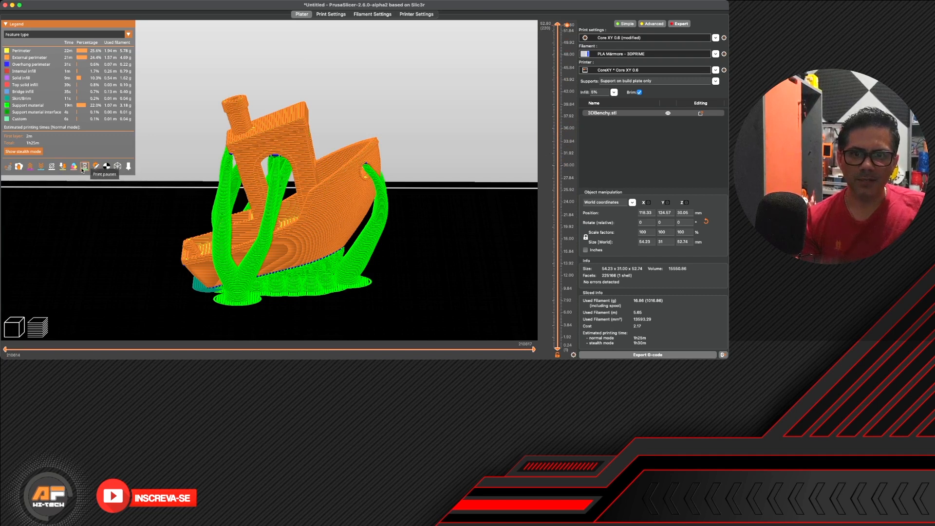
left_click(84, 167)
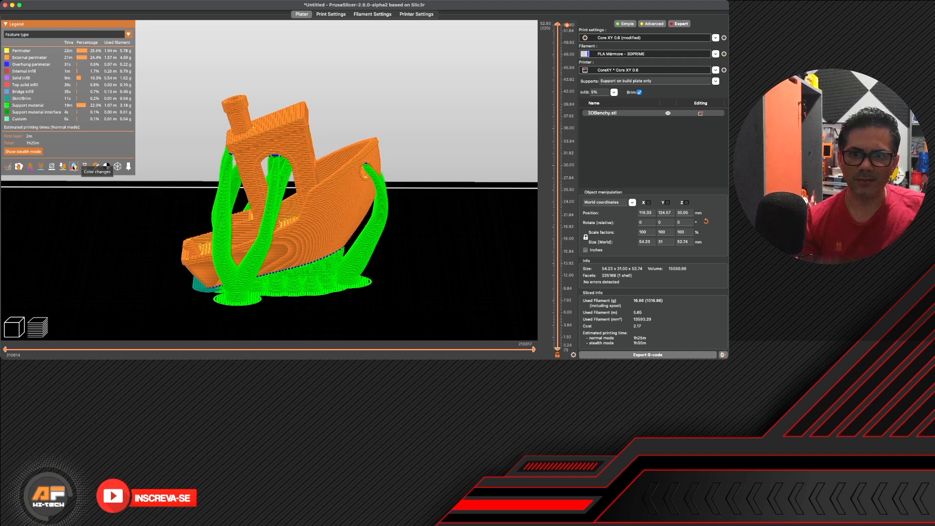
left_click(74, 167)
left_click_drag(221, 209, 226, 227)
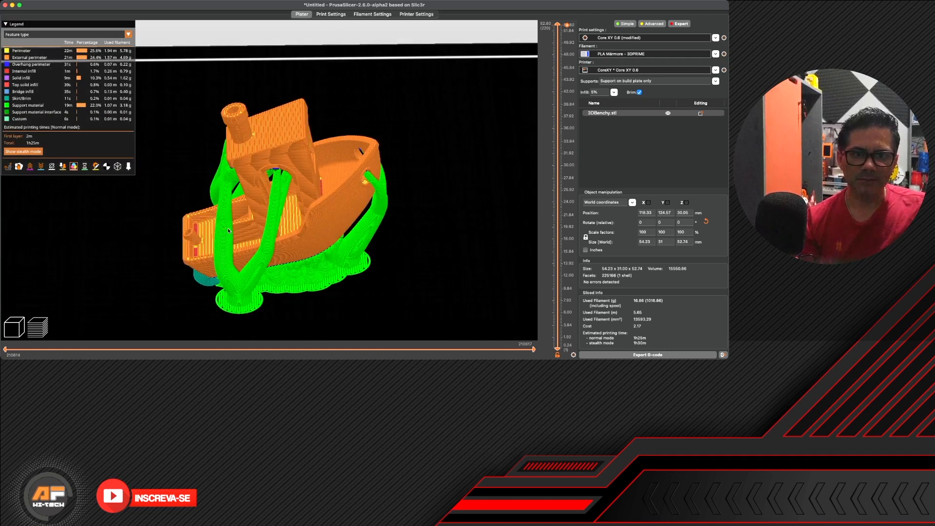
left_click(73, 167)
left_click(73, 167)
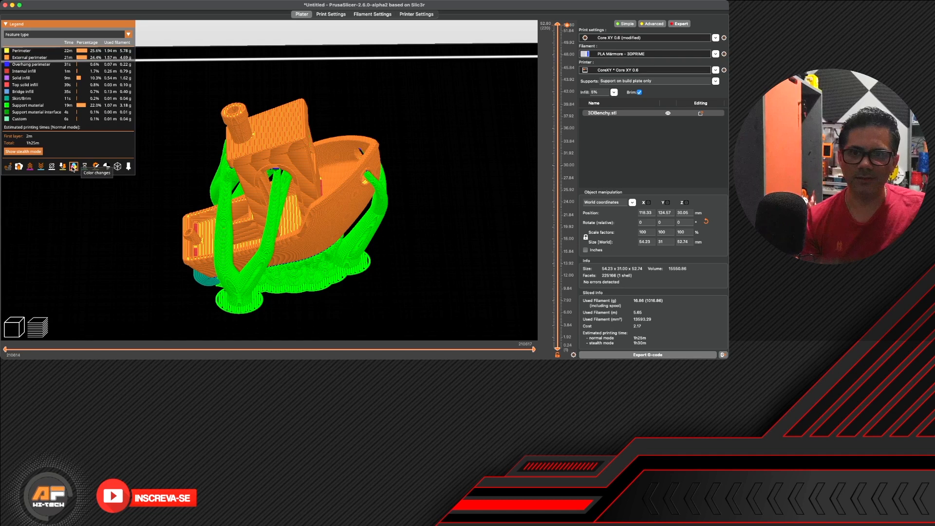
Colour the preview by Color Print with travel moves shown and lower the layer range to about 25.44 mm
left_click(128, 34)
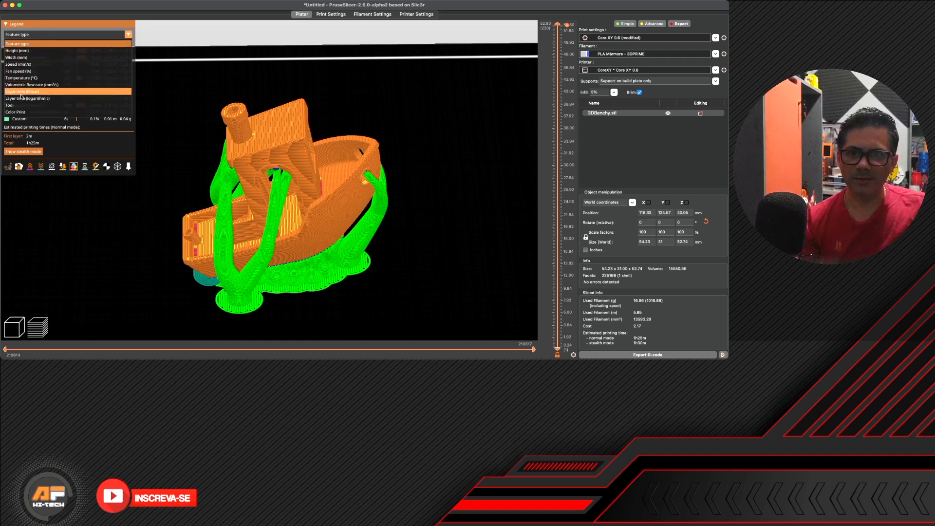
left_click(19, 112)
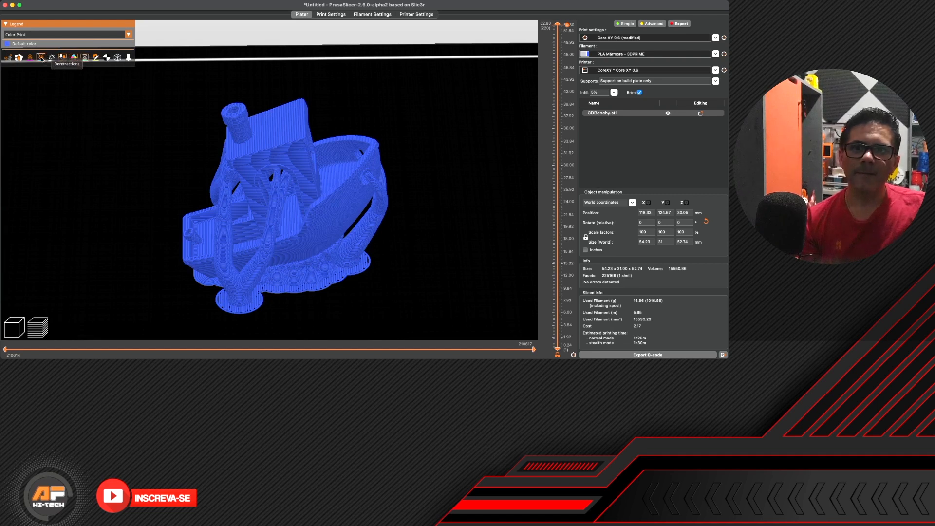
left_click(10, 58)
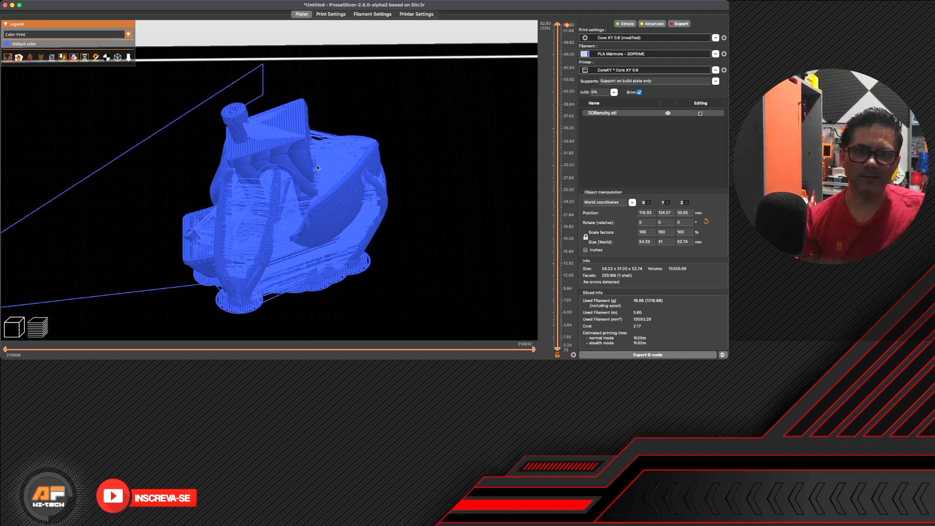
mouse_move(555, 204)
left_mouse_down()
mouse_move(555, 280)
mouse_move(557, 192)
left_mouse_up()
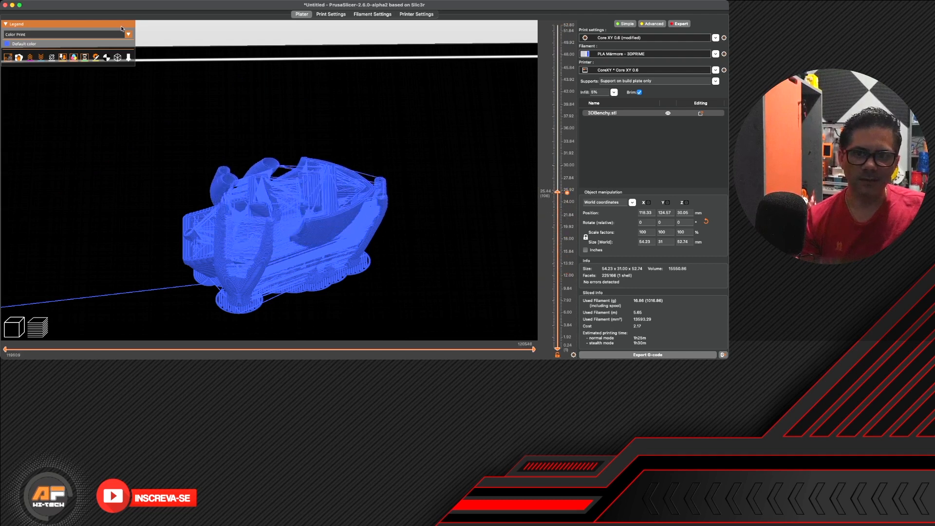
Colour the preview by Feature type, inspect the travel moves and return to the 3D editor view
left_click(29, 35)
left_click(23, 43)
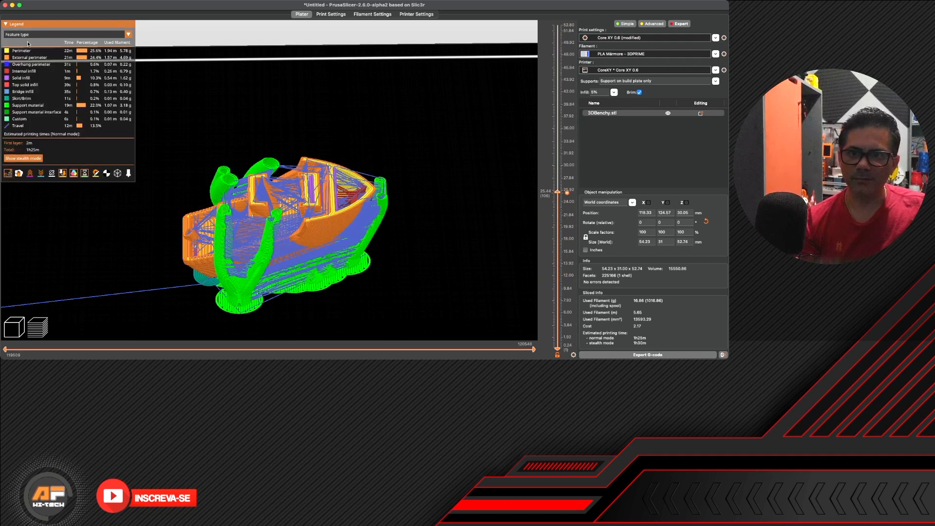
left_click_drag(199, 237, 229, 258)
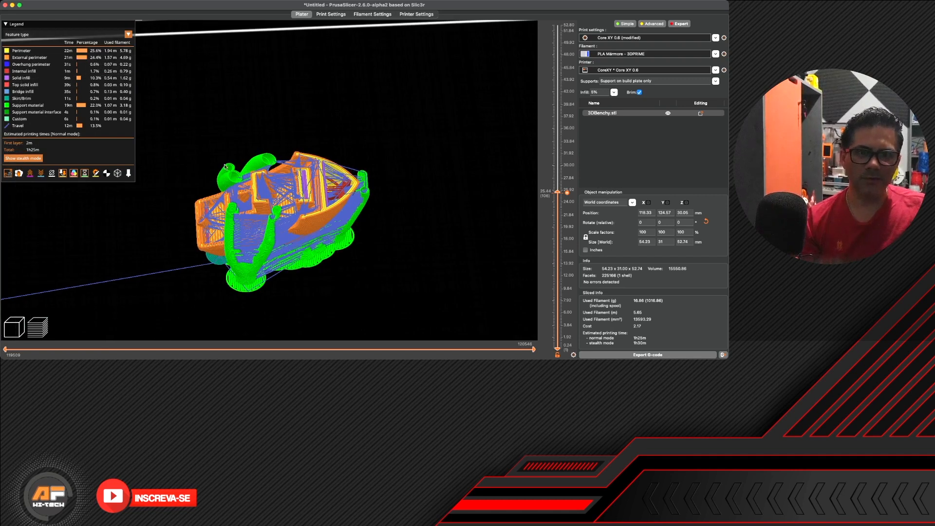
left_click(23, 325)
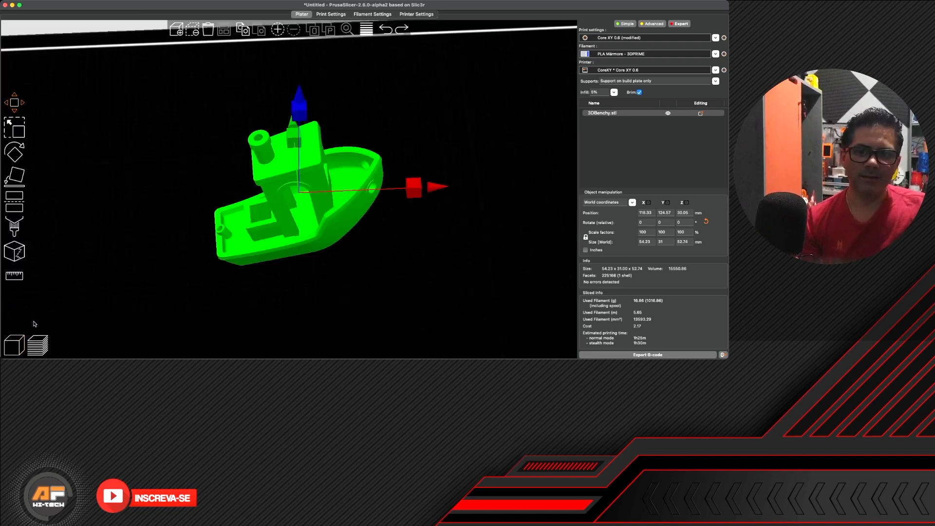